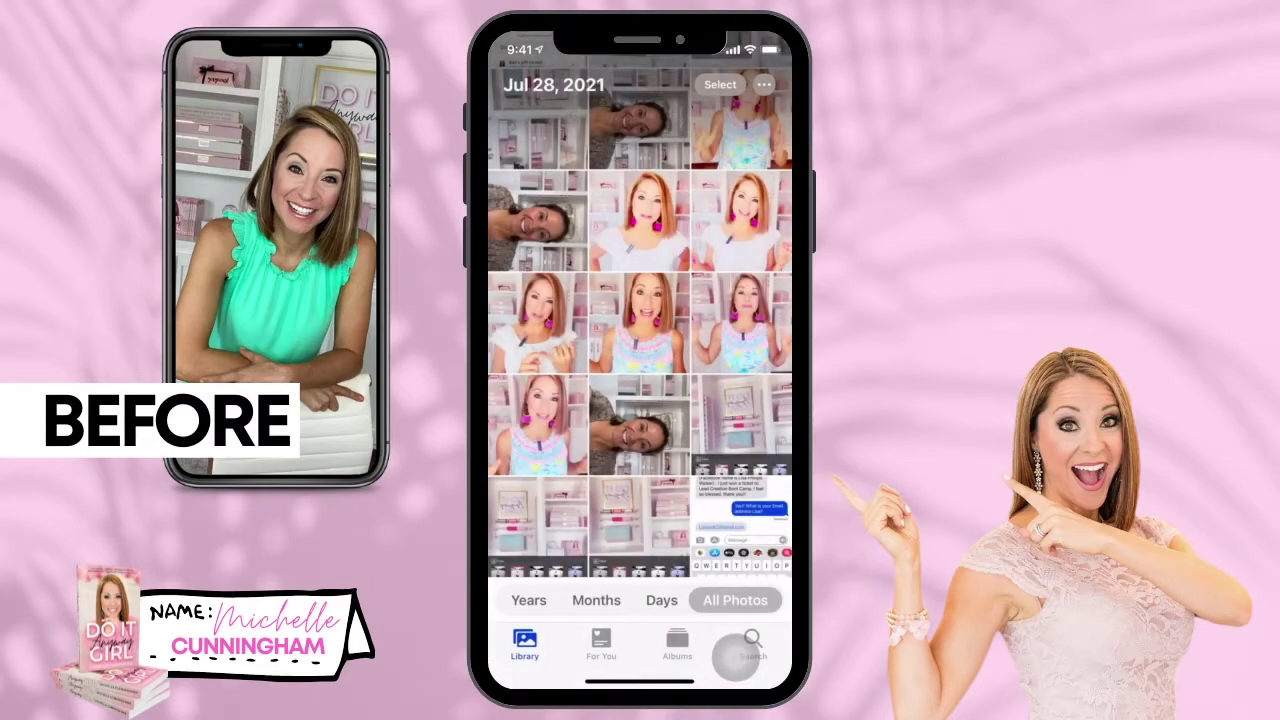
Exit the iMovie template preview and start mirroring the iPhone in QuickTime's recording window
scroll(640, 327, "up", 10)
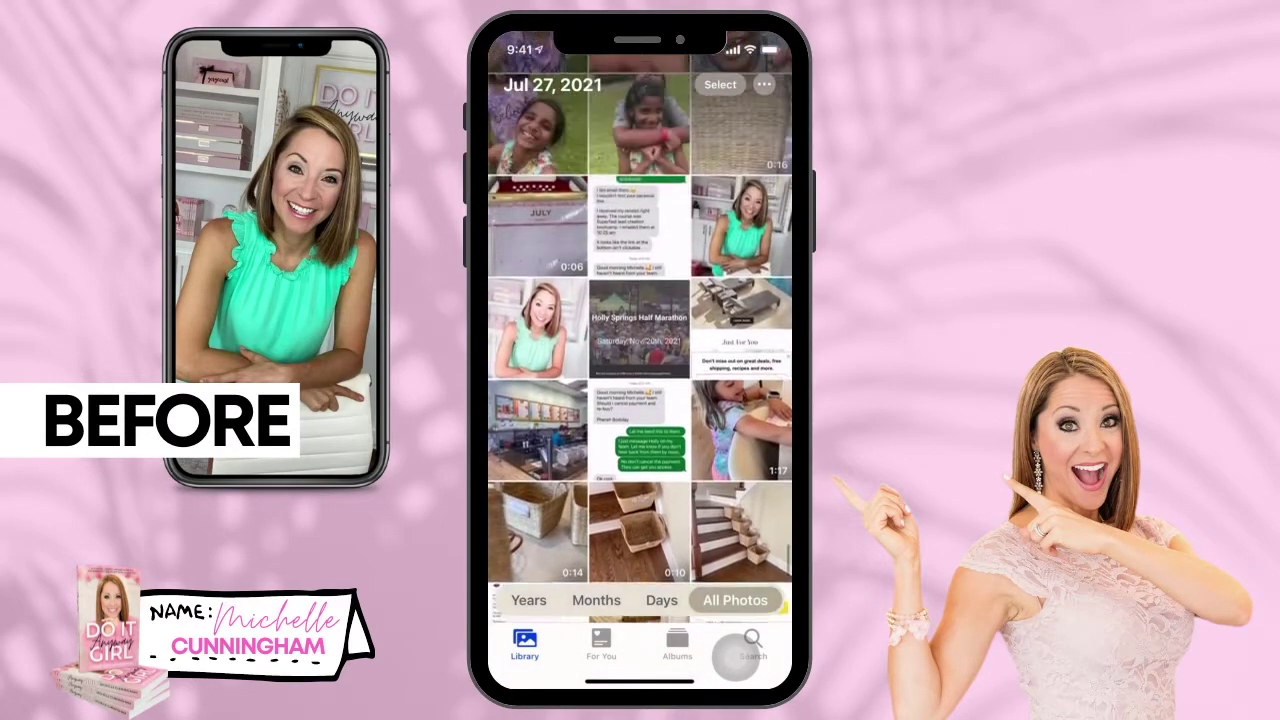
left_click(737, 294)
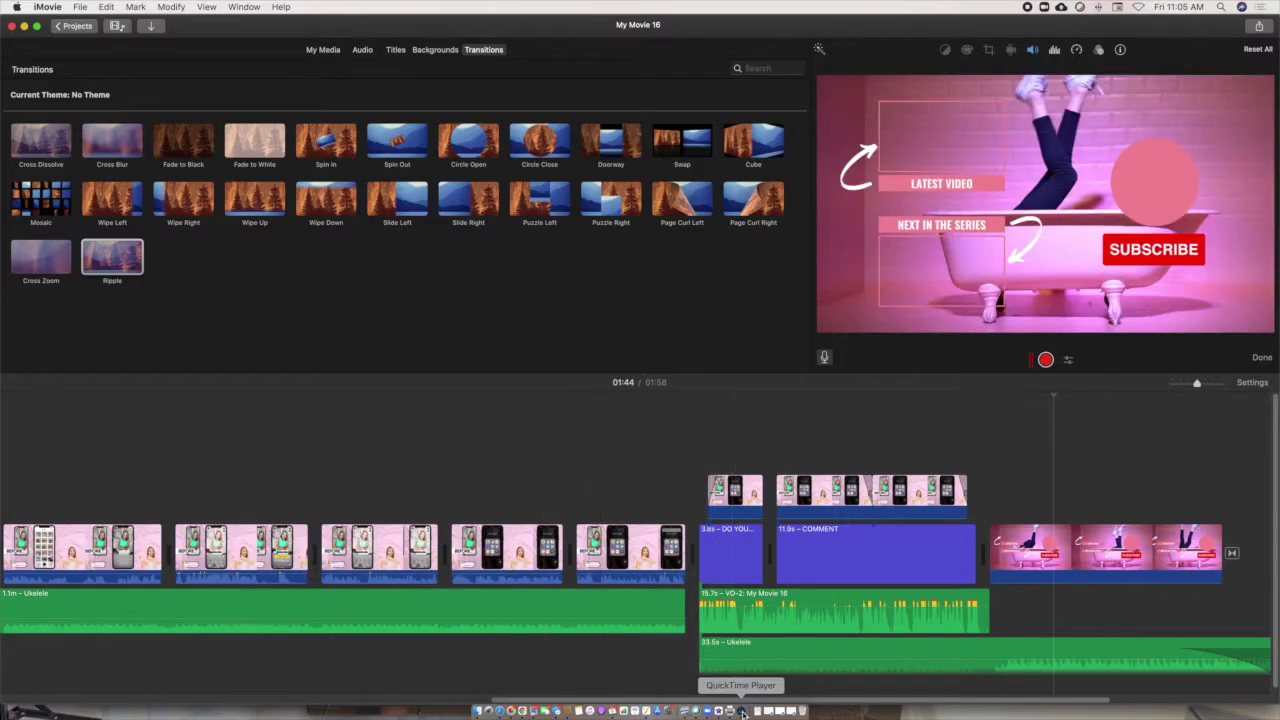
left_click(741, 711)
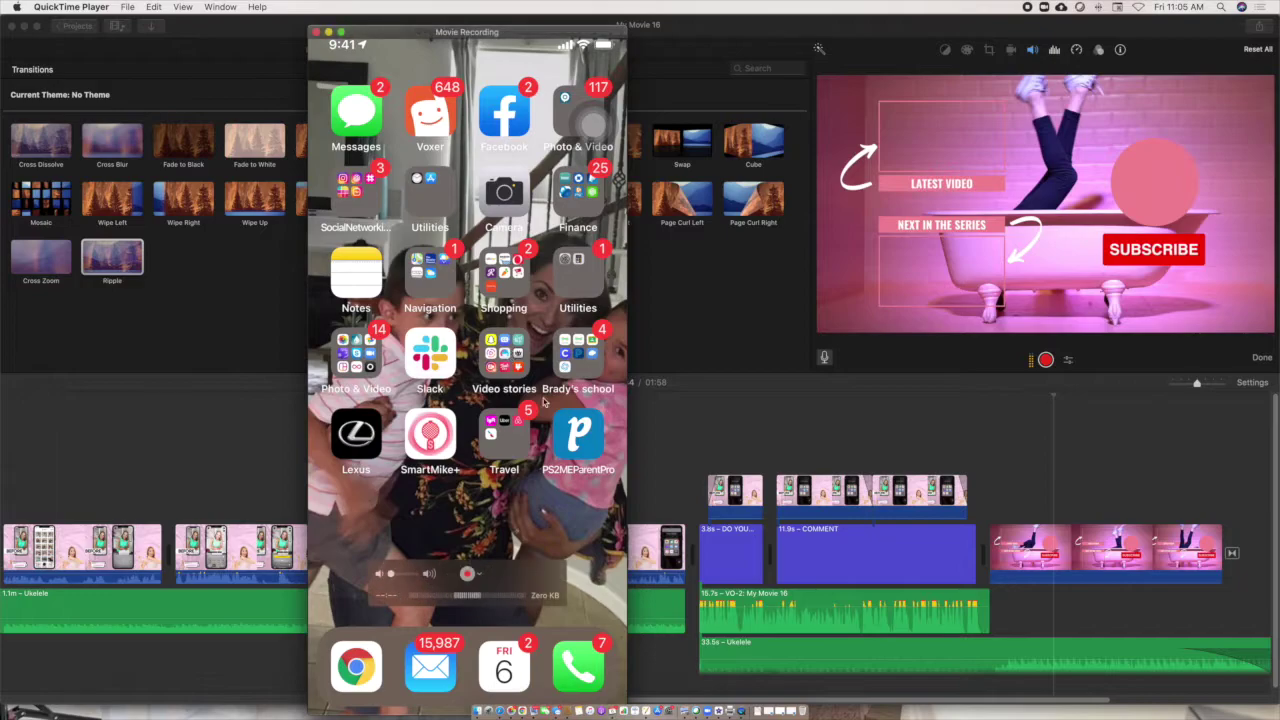
mouse_move(467, 330)
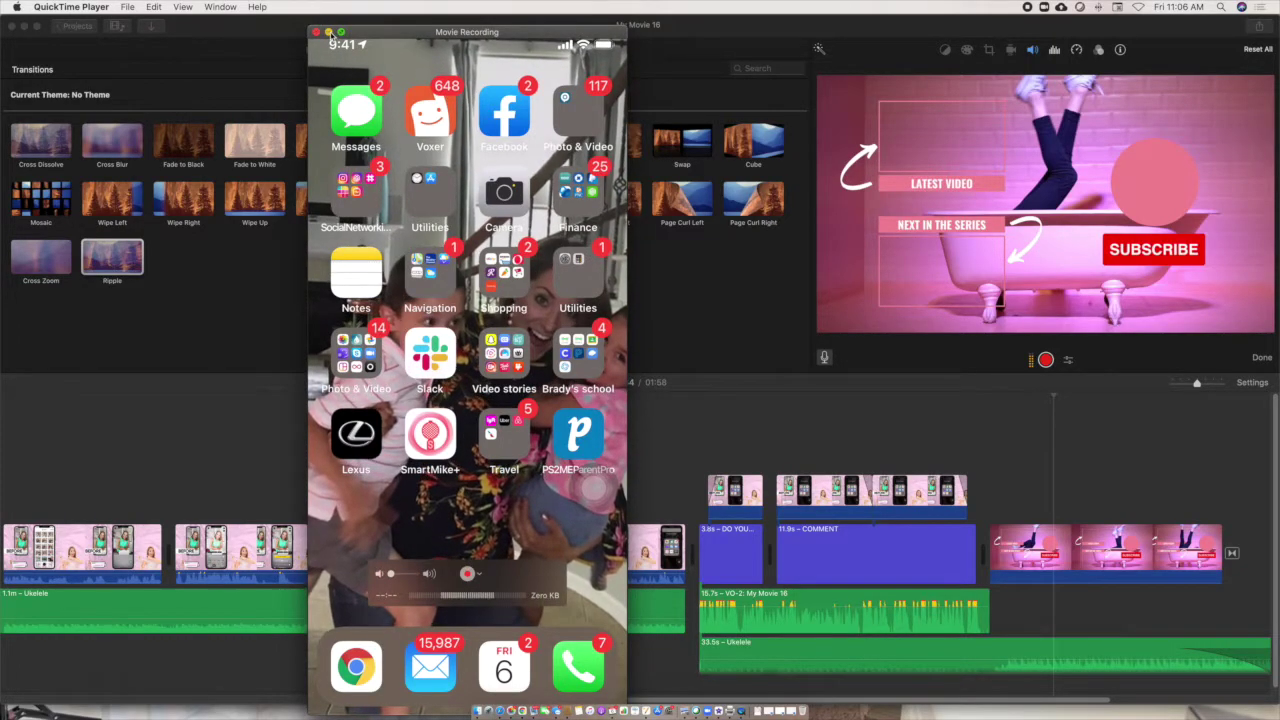
left_click(328, 24)
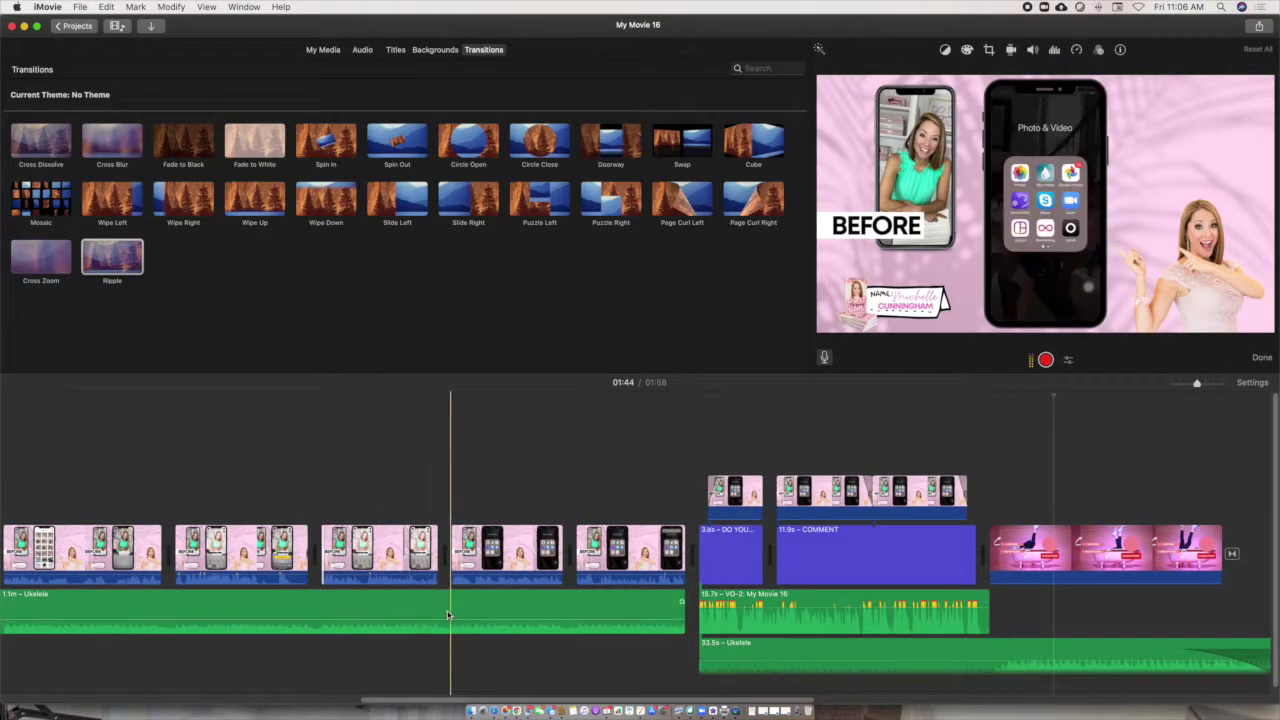
Bring Chrome forward to show the Canva 'YOURS YouTube For Screen Recorded Videos' design
left_click(516, 711)
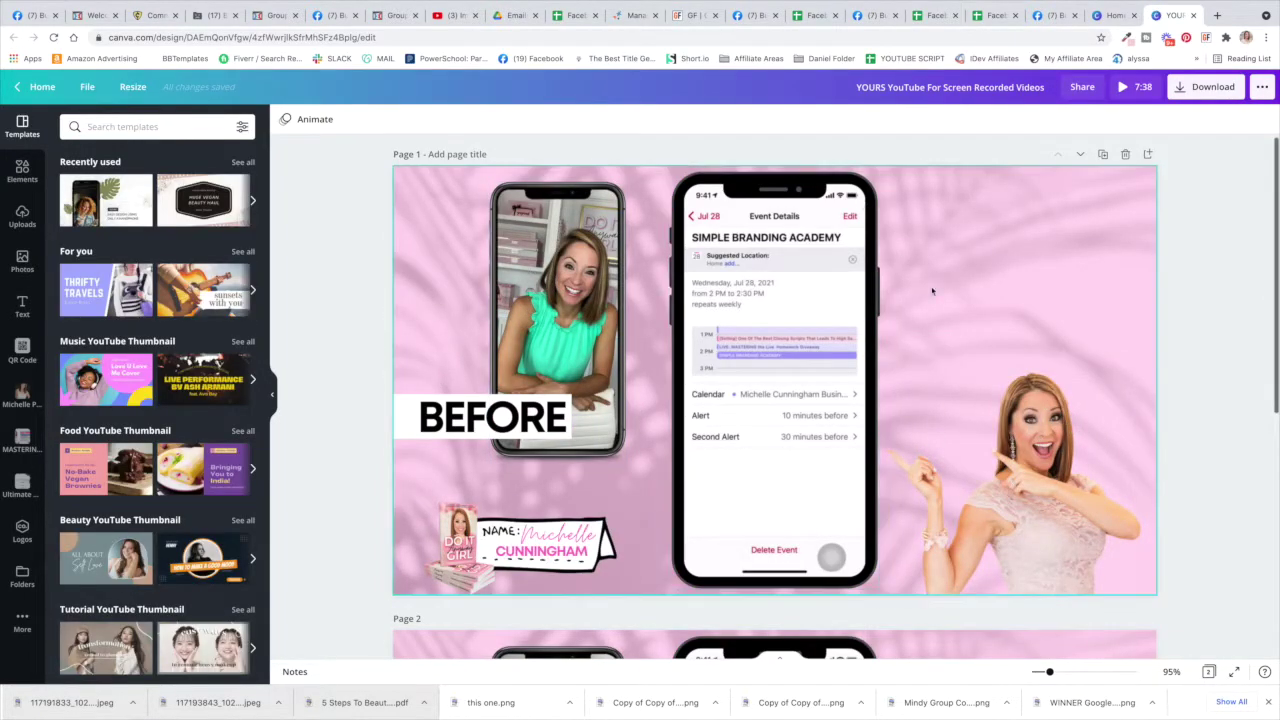
Nudge the pointing woman up and try a Phone-framed balloon upload beside the phone video
left_click_drag(1064, 498, 1069, 476)
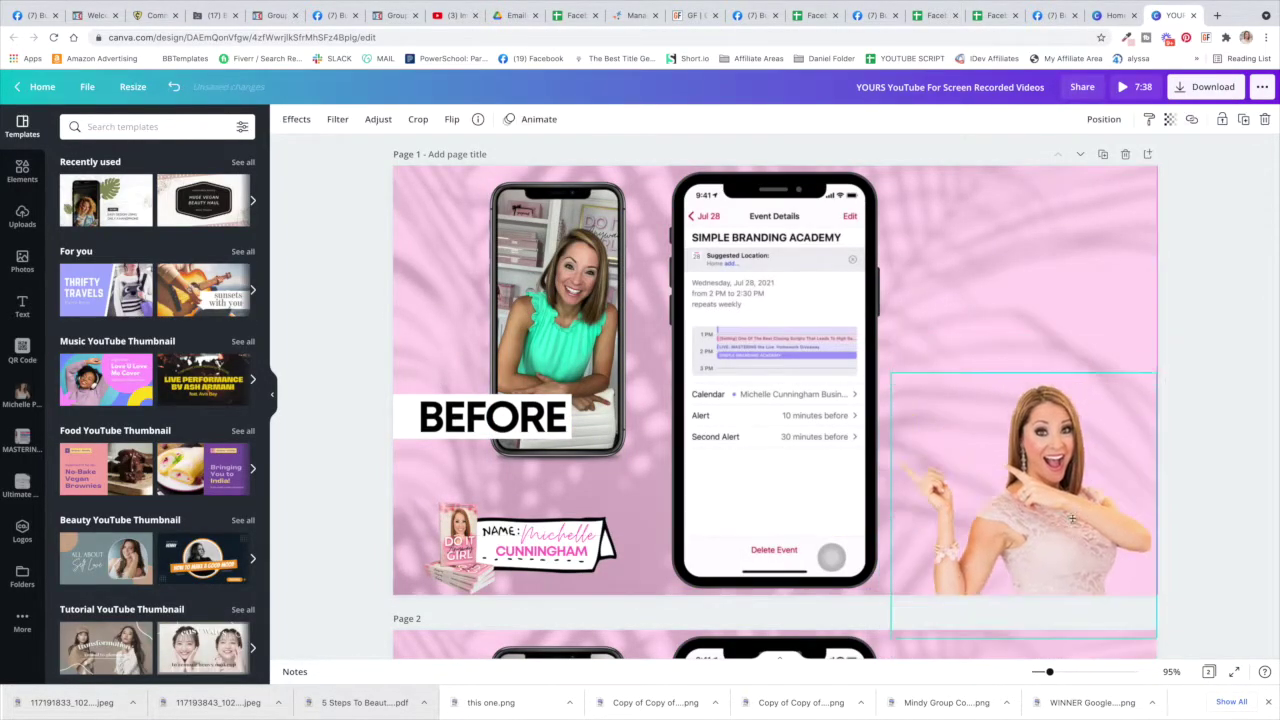
left_click(771, 520)
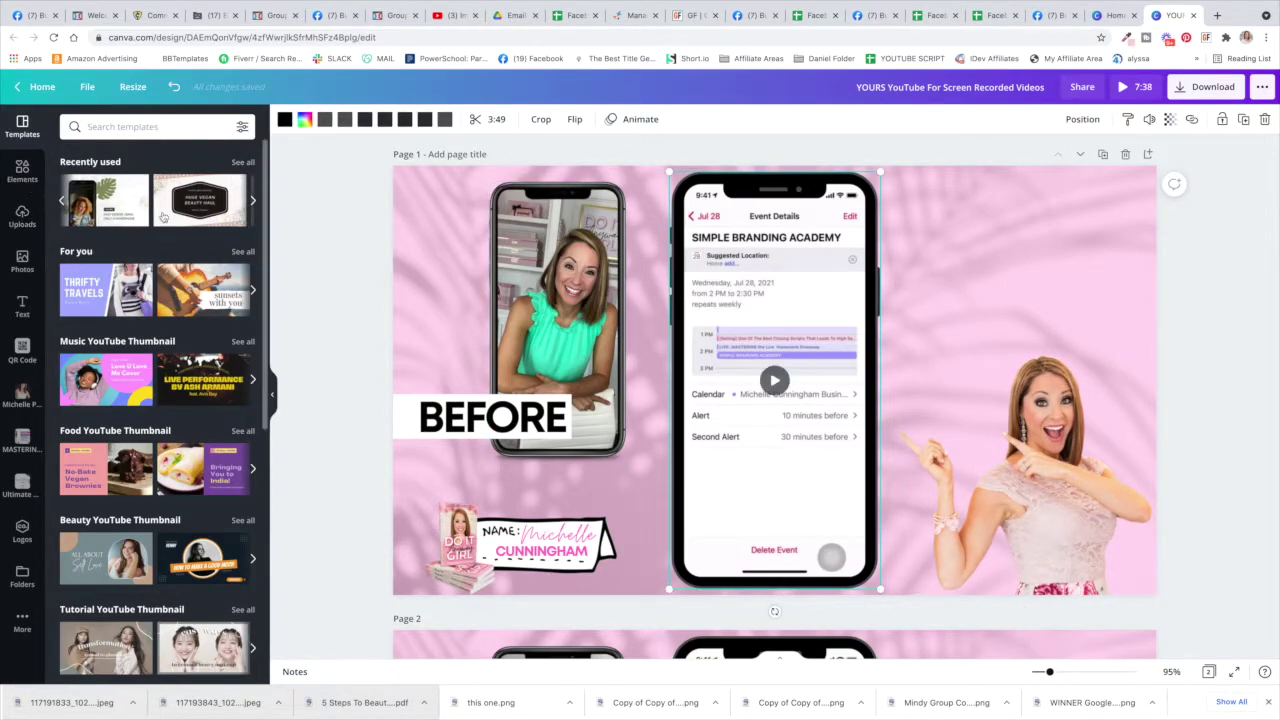
left_click(22, 215)
left_click_drag(122, 425, 975, 238)
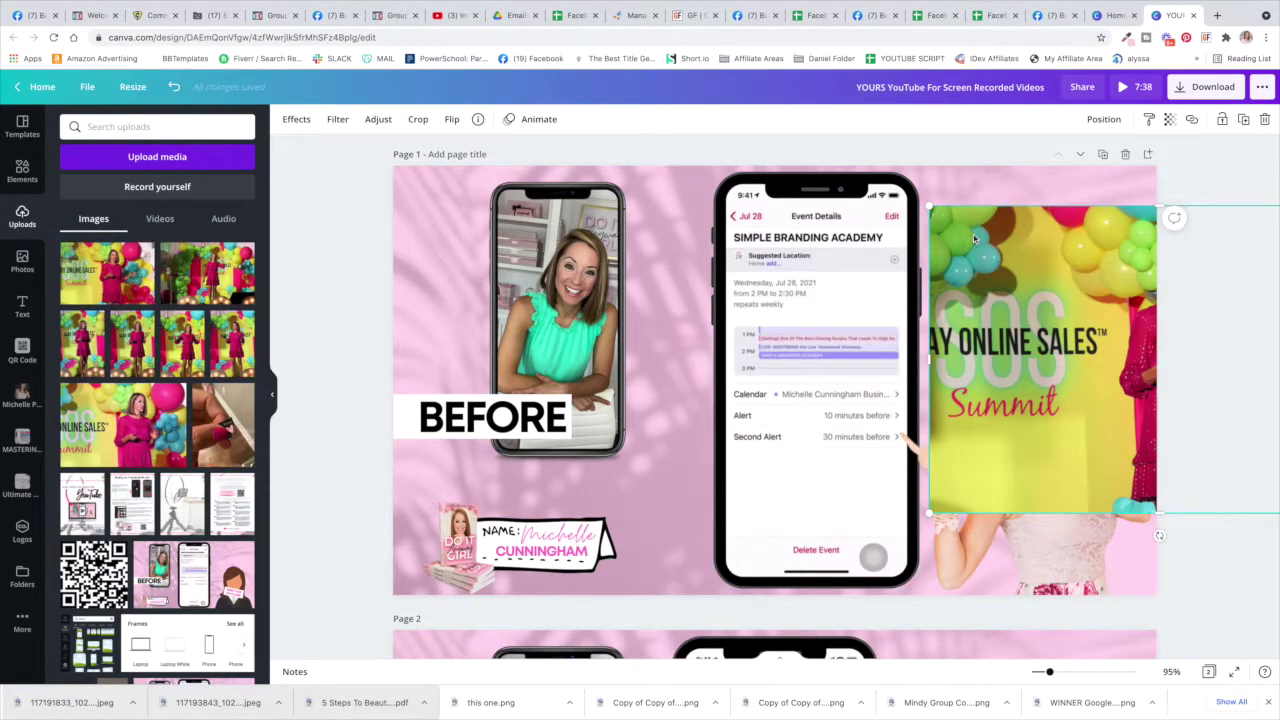
left_click(296, 119)
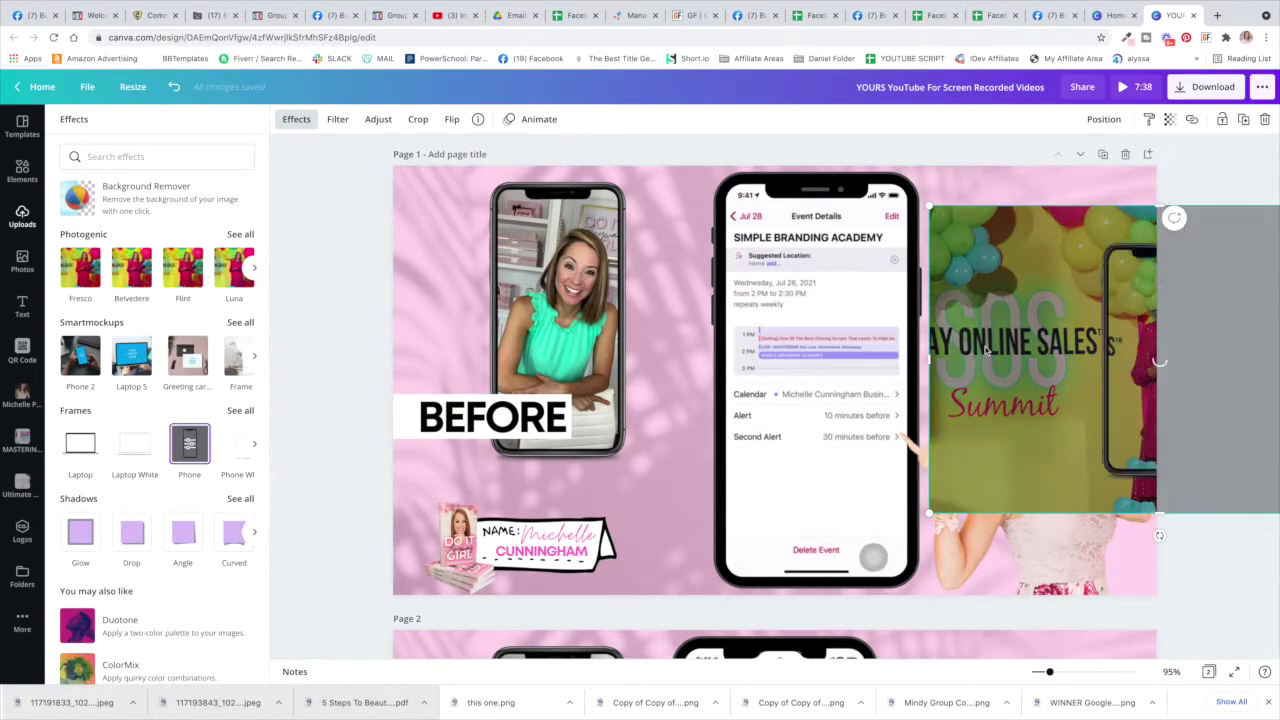
left_click_drag(1117, 333, 972, 323)
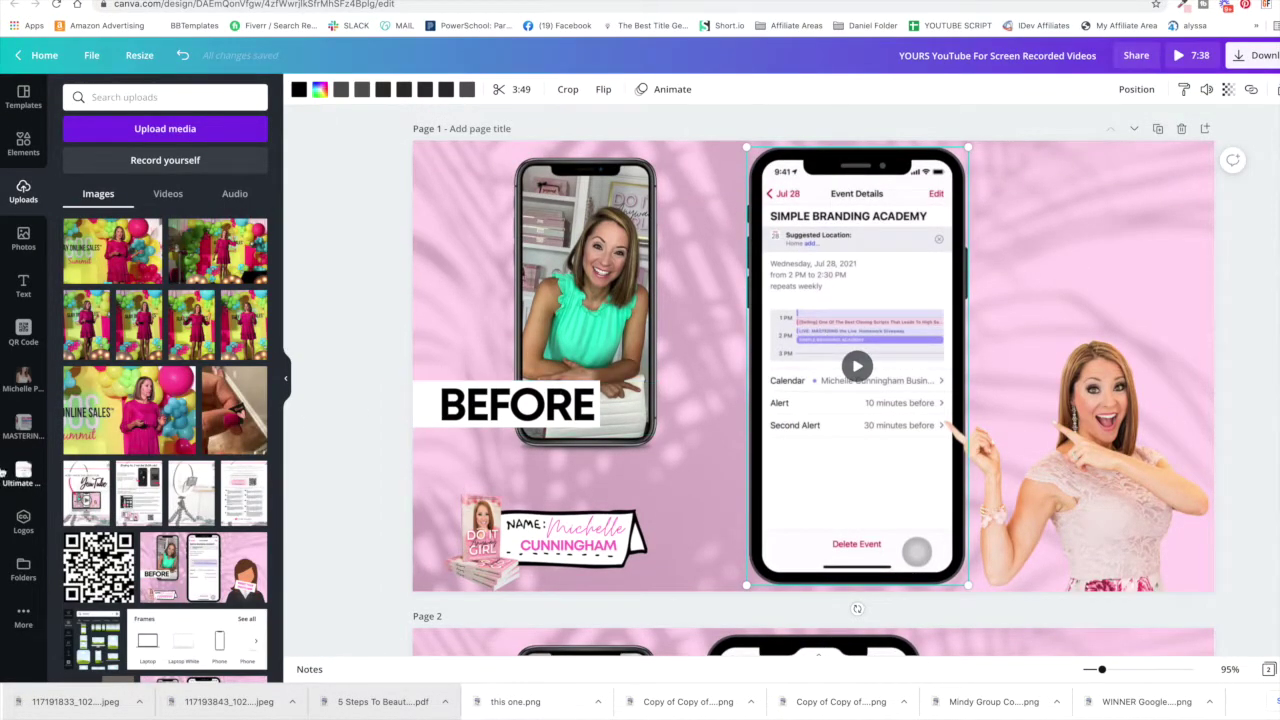
scroll(147, 517, "down", 3)
scroll(147, 517, "down", 1)
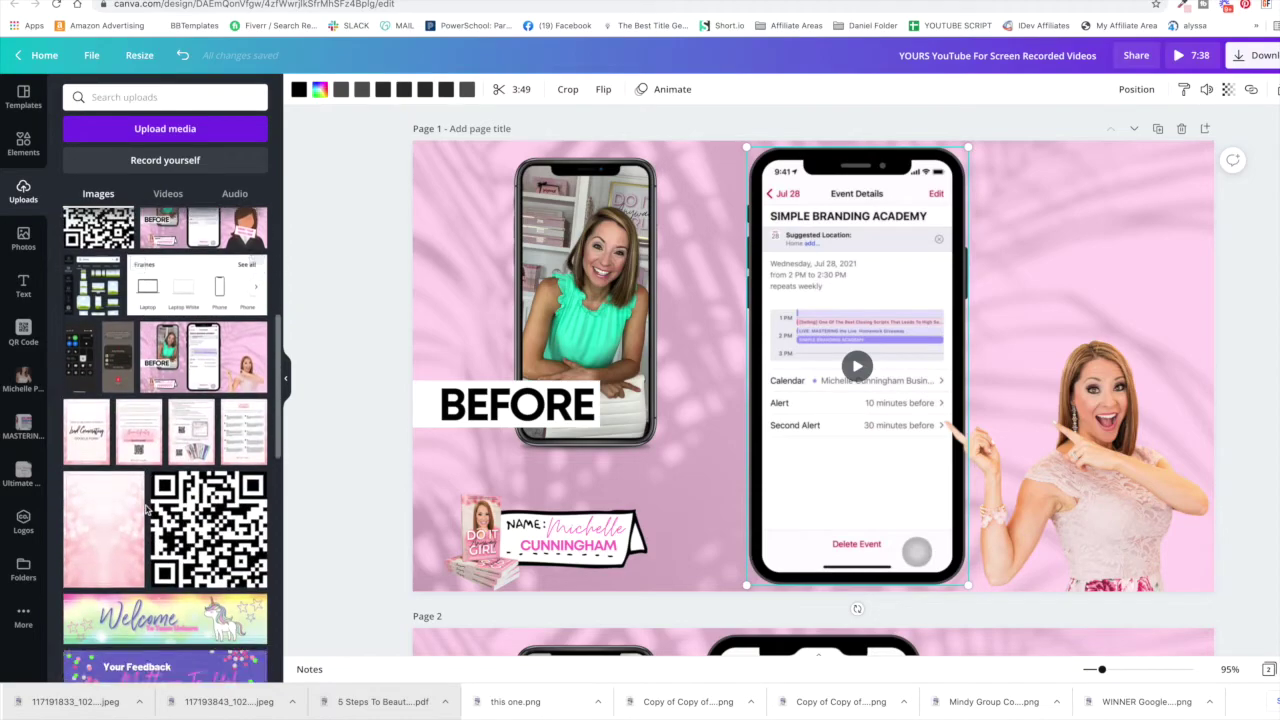
left_click(116, 340)
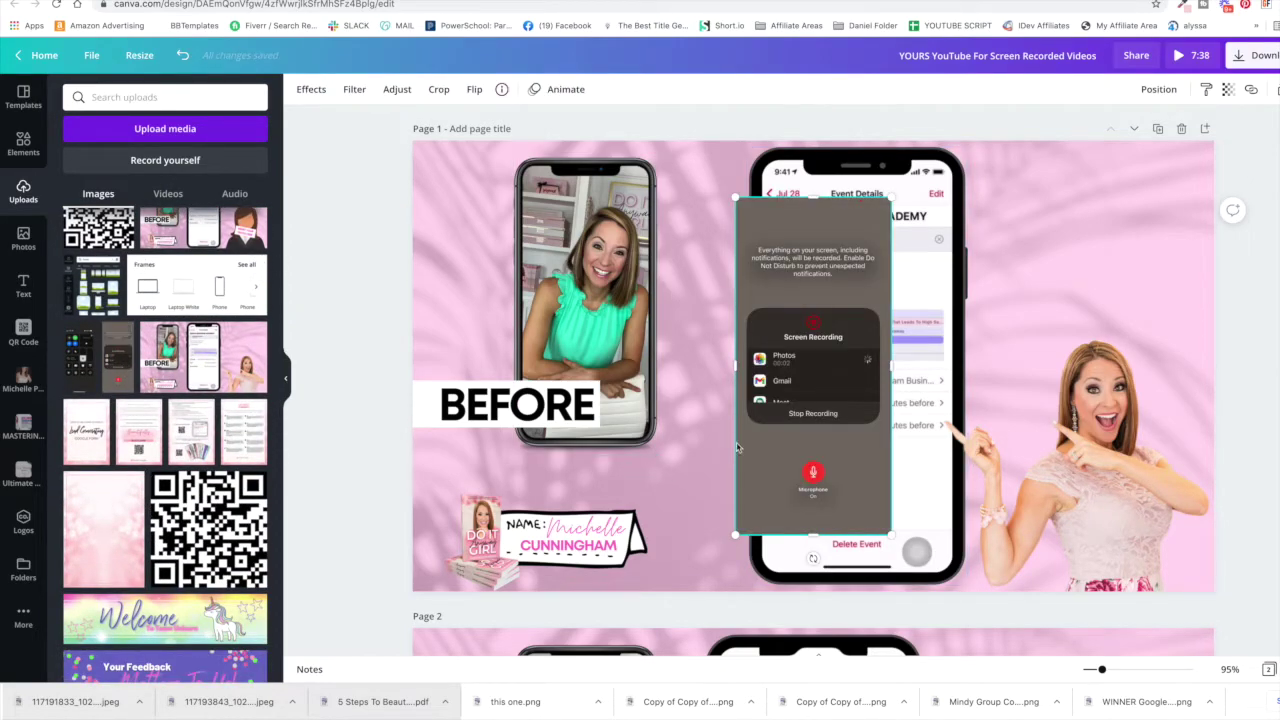
mouse_move(818, 405)
left_mouse_down()
mouse_move(776, 402)
mouse_move(866, 401)
mouse_move(834, 401)
left_mouse_up()
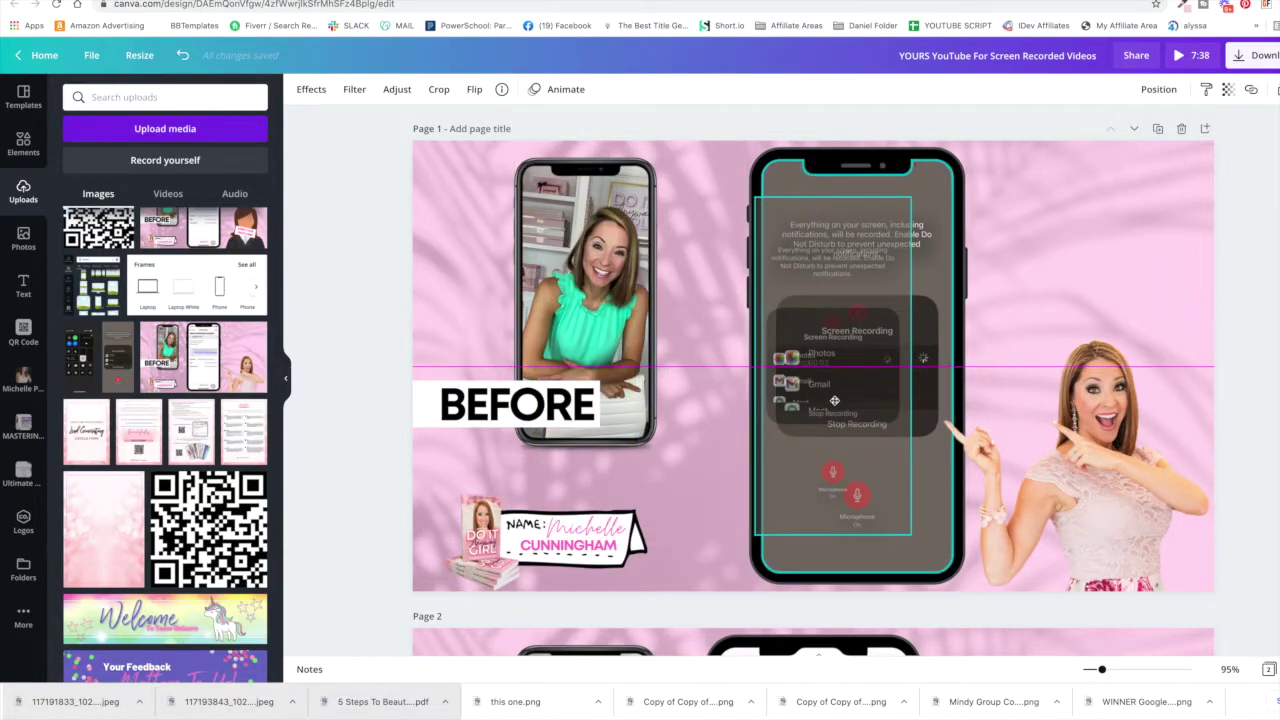
mouse_move(834, 400)
left_mouse_down()
mouse_move(557, 400)
mouse_move(854, 399)
mouse_move(241, 398)
left_mouse_up()
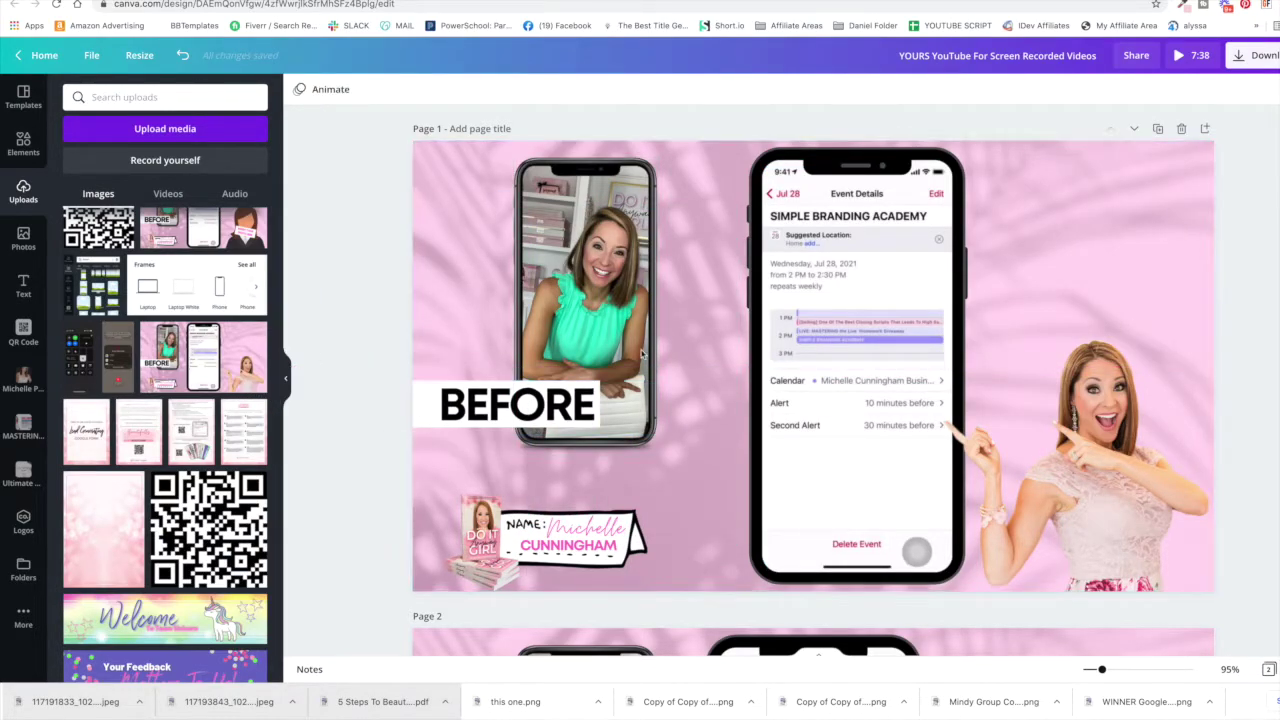
left_click(576, 341)
left_click(117, 358)
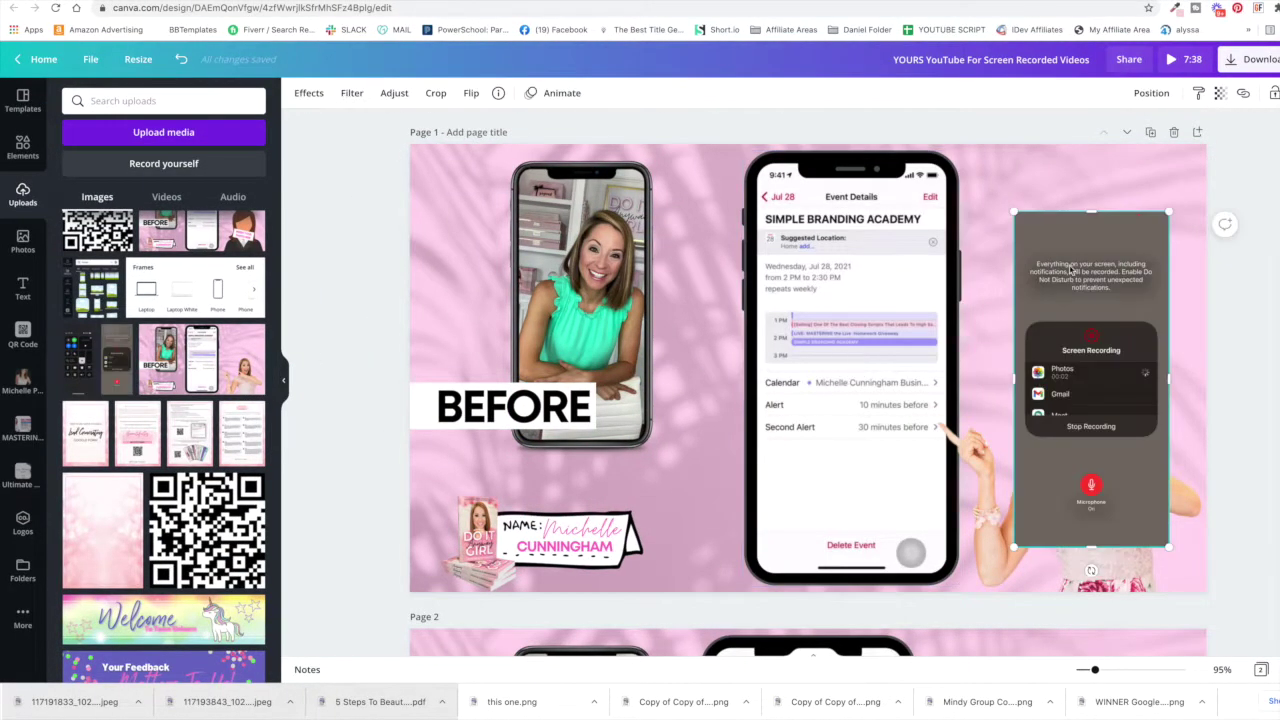
left_click(309, 93)
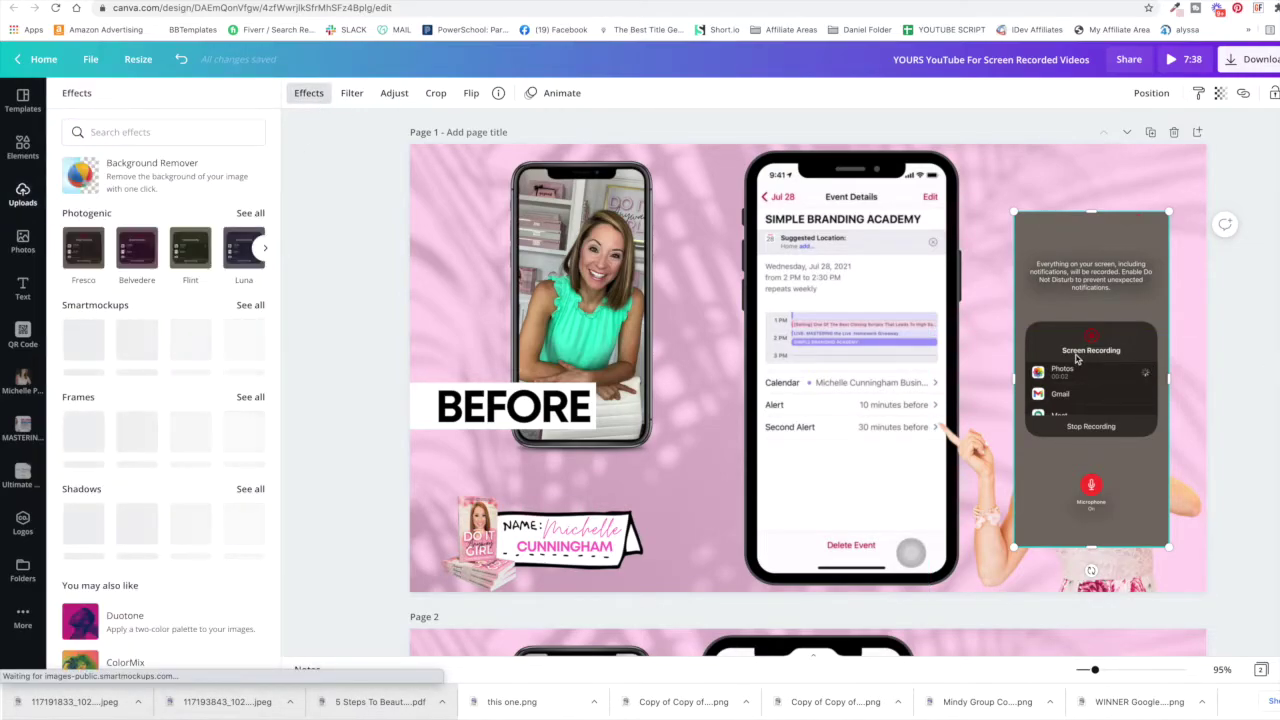
key("Delete")
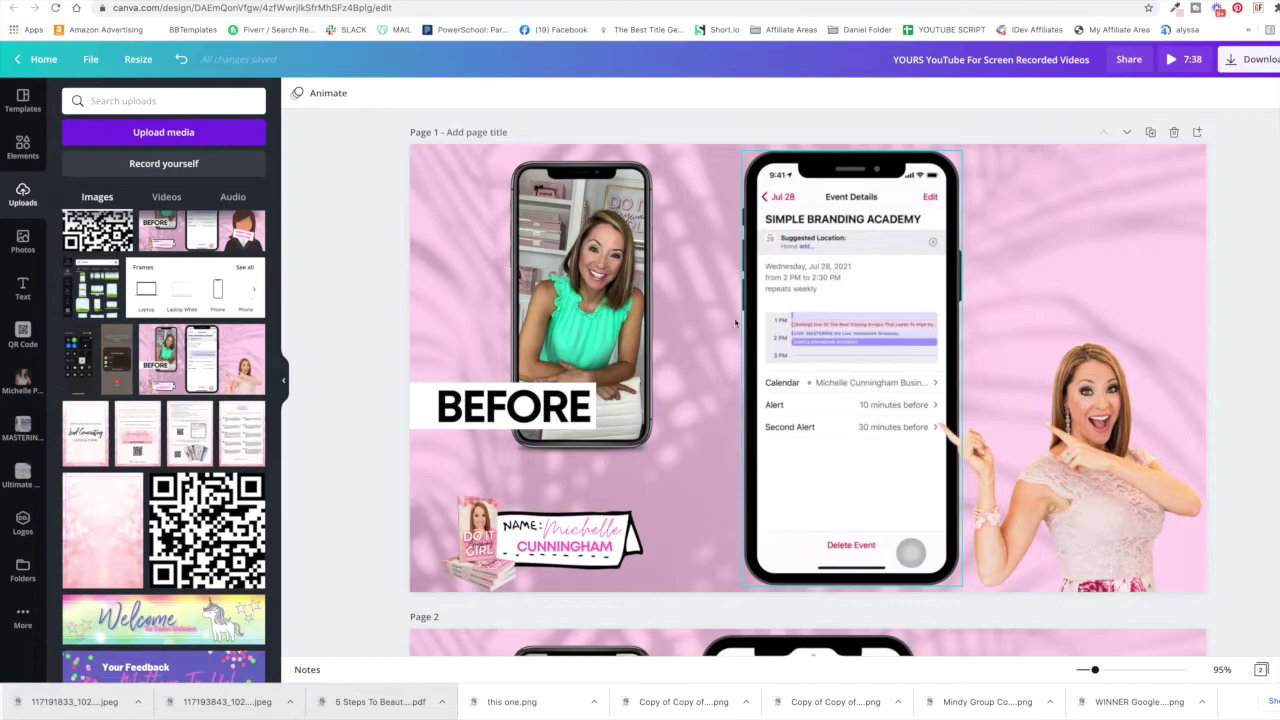
Select the left phone's before photo and scroll down to page 2
left_click(590, 311)
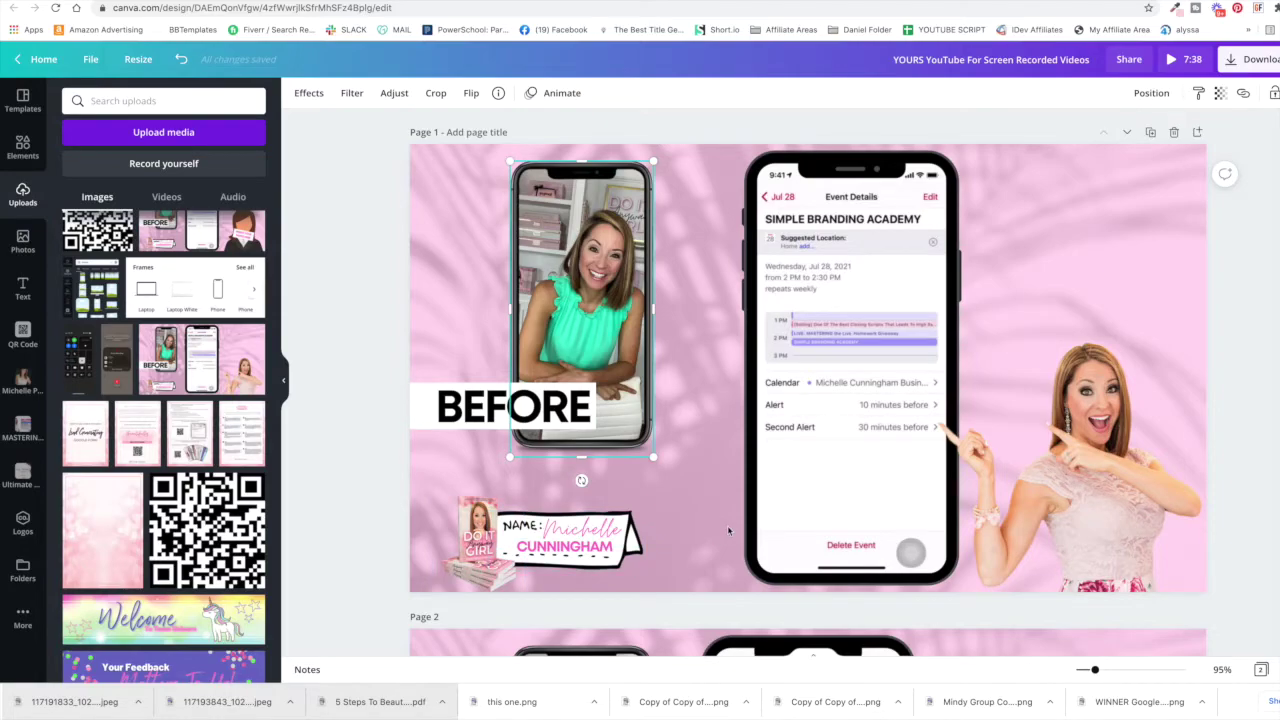
scroll(728, 528, "down", 1)
scroll(728, 531, "down", 3)
scroll(800, 515, "down", 3)
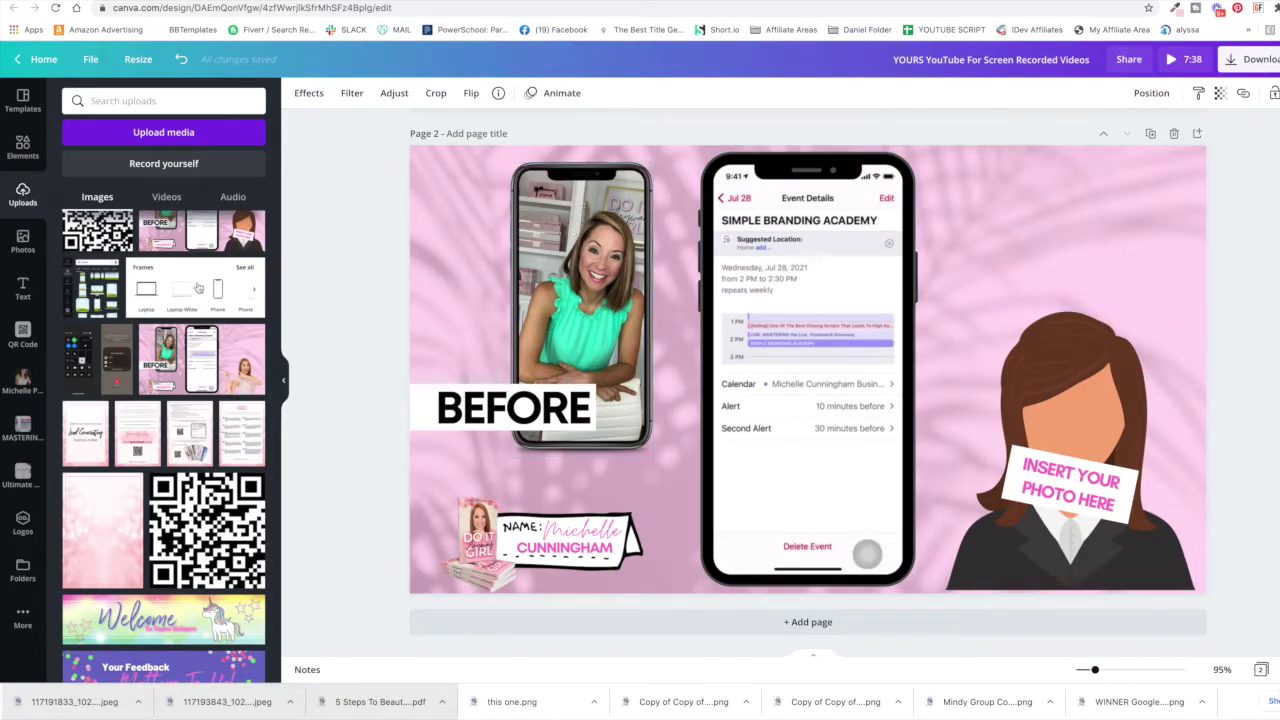
scroll(110, 418, "down", 3)
left_click_drag(110, 418, 597, 282)
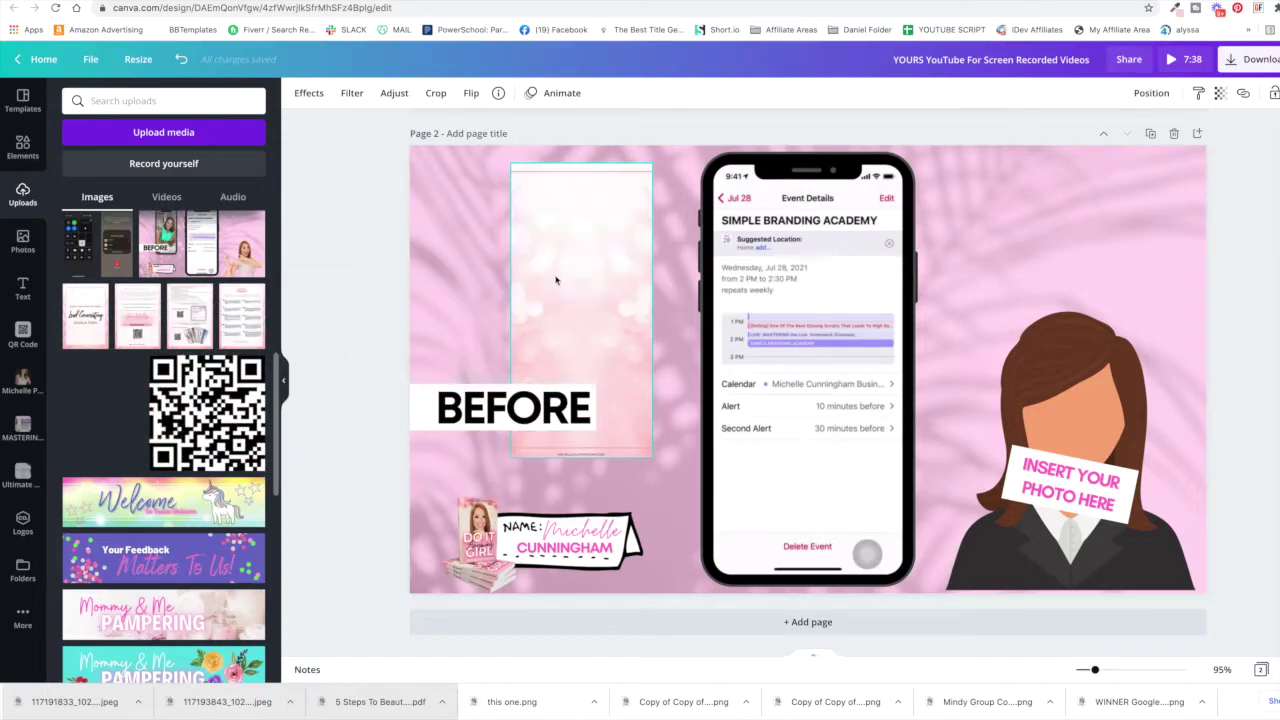
left_click_drag(593, 282, 193, 290)
left_click(309, 92)
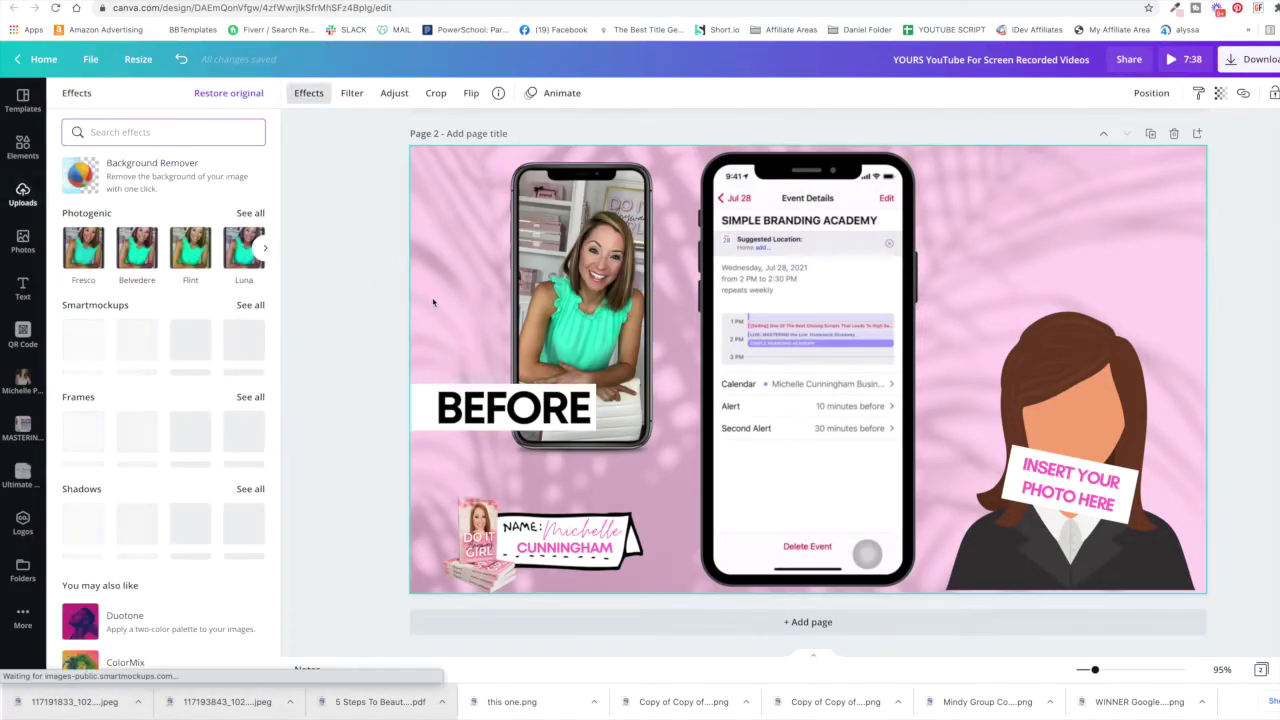
left_click(443, 306)
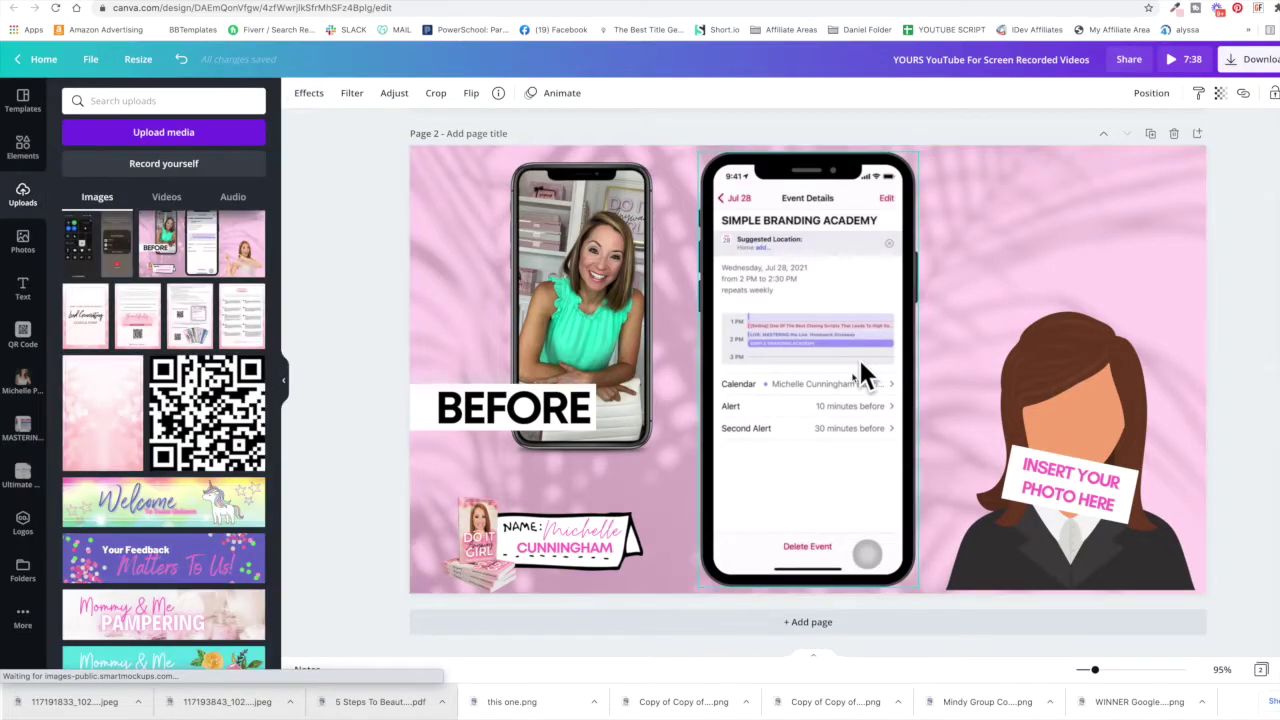
left_click(807, 392)
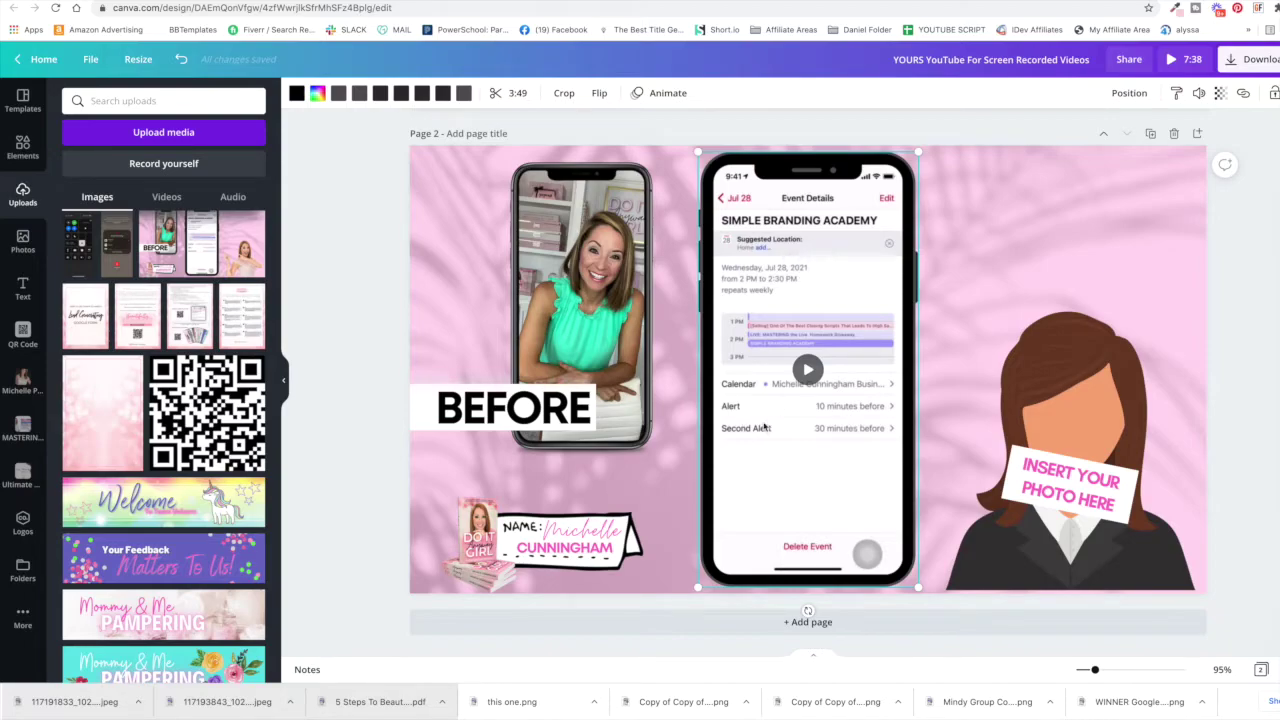
scroll(170, 462, "down", 2)
scroll(170, 462, "up", 4)
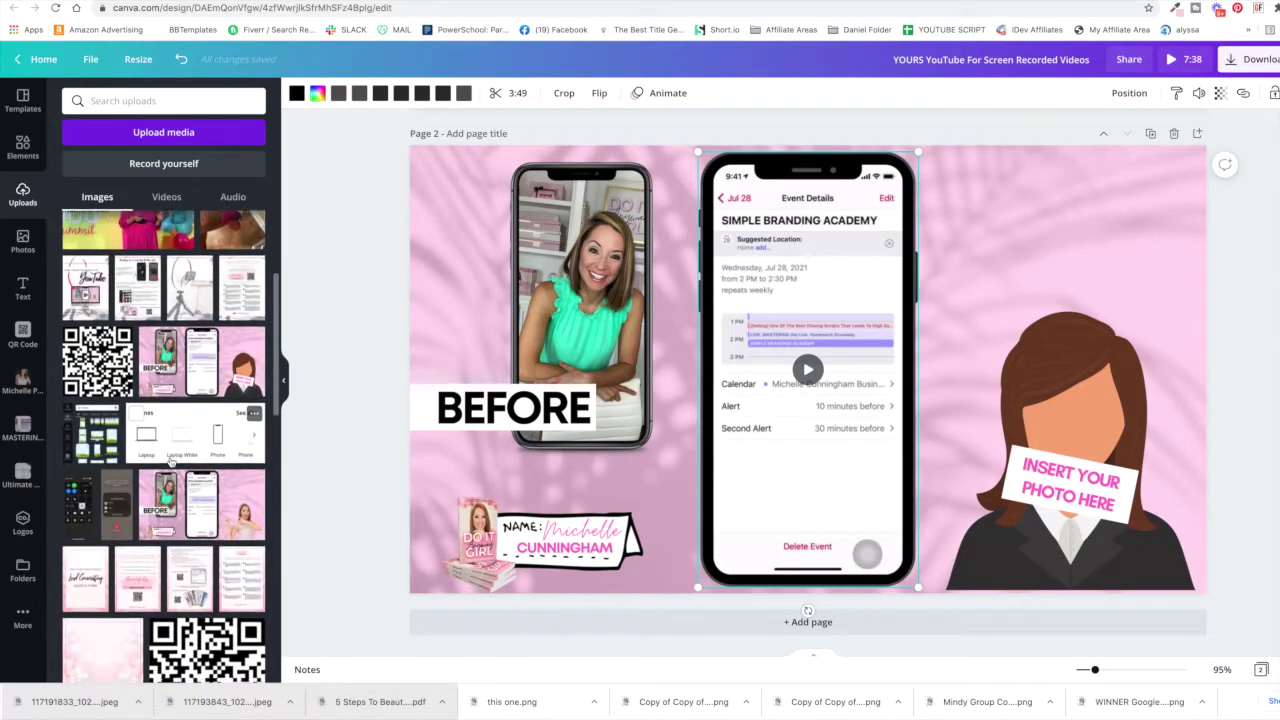
scroll(170, 462, "up", 4)
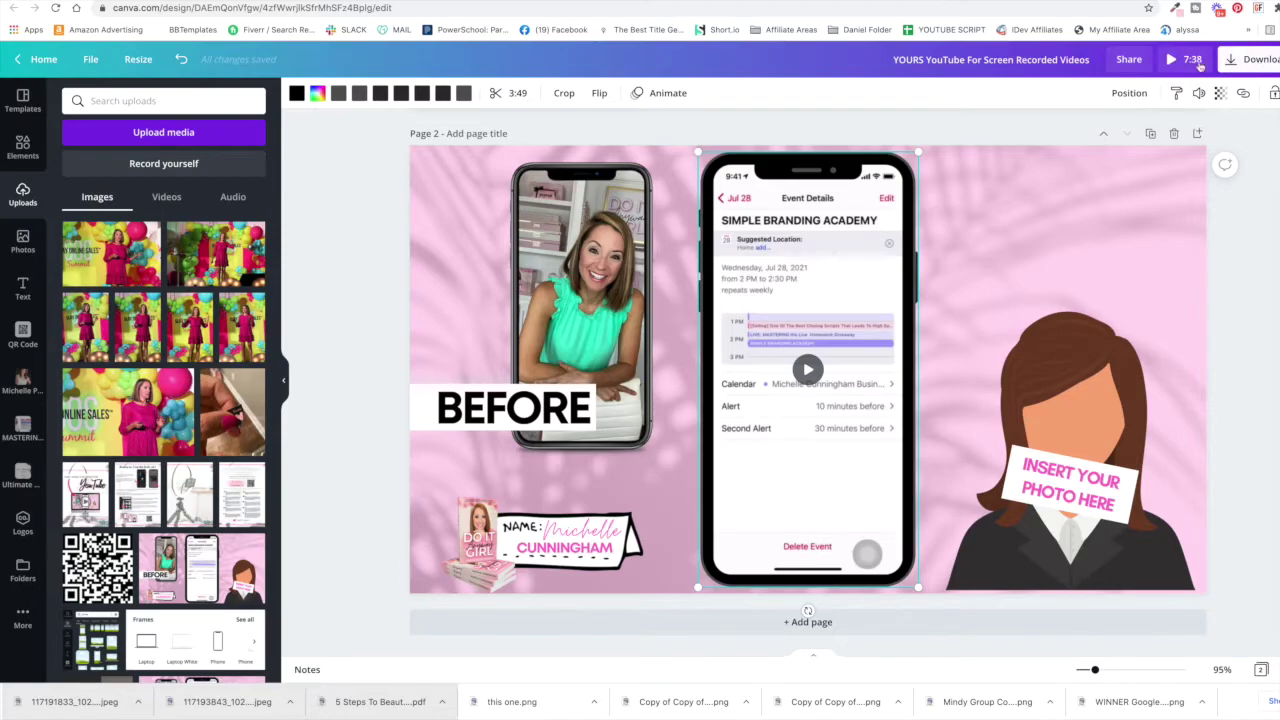
left_click(1185, 59)
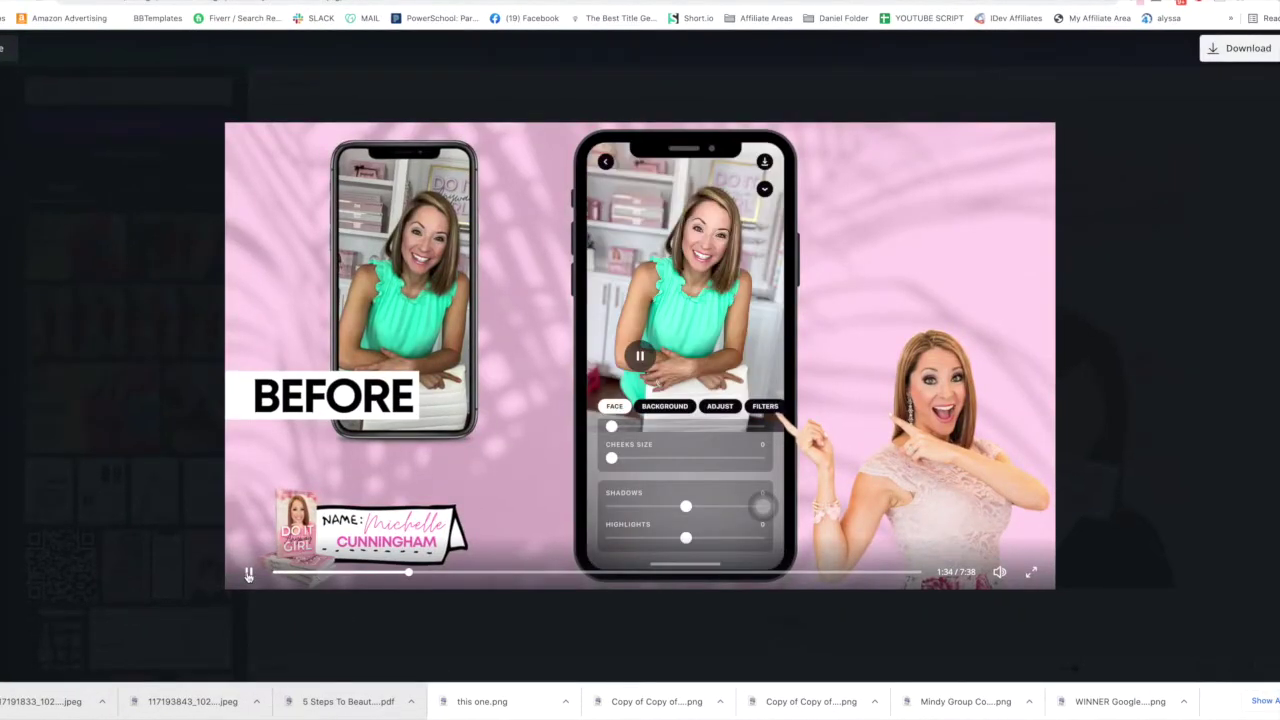
left_click(249, 573)
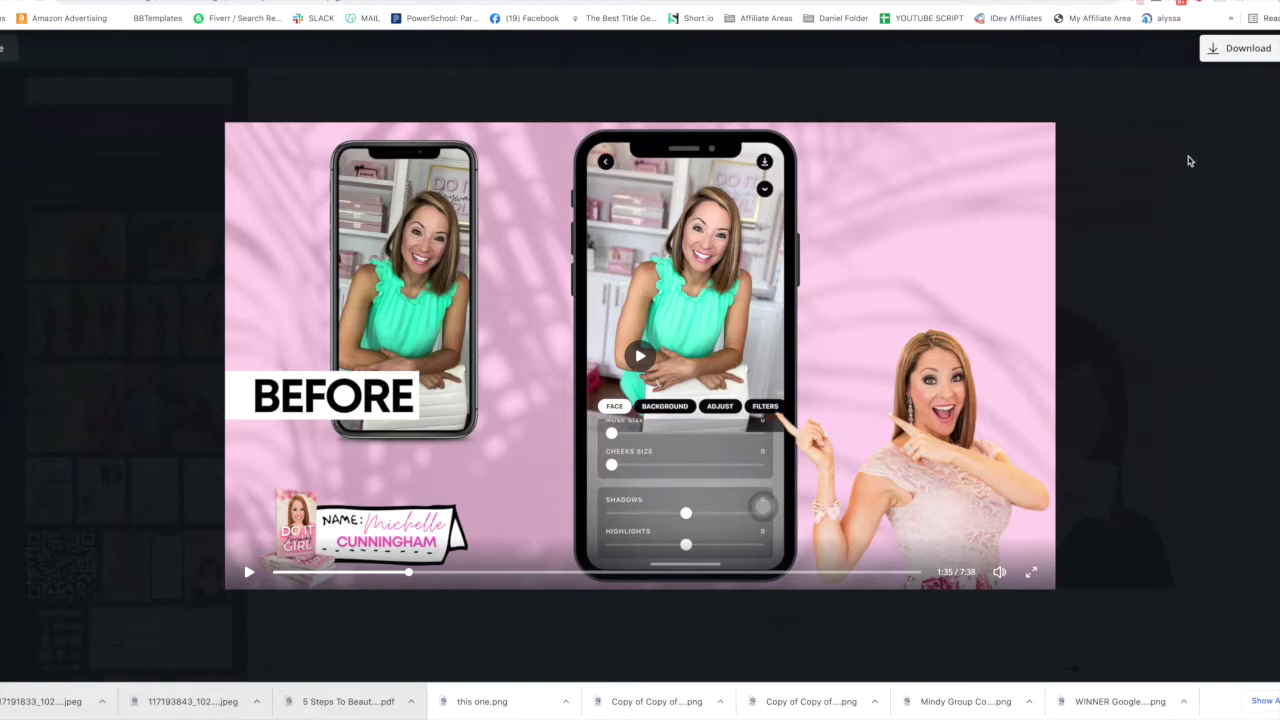
left_click(1199, 201)
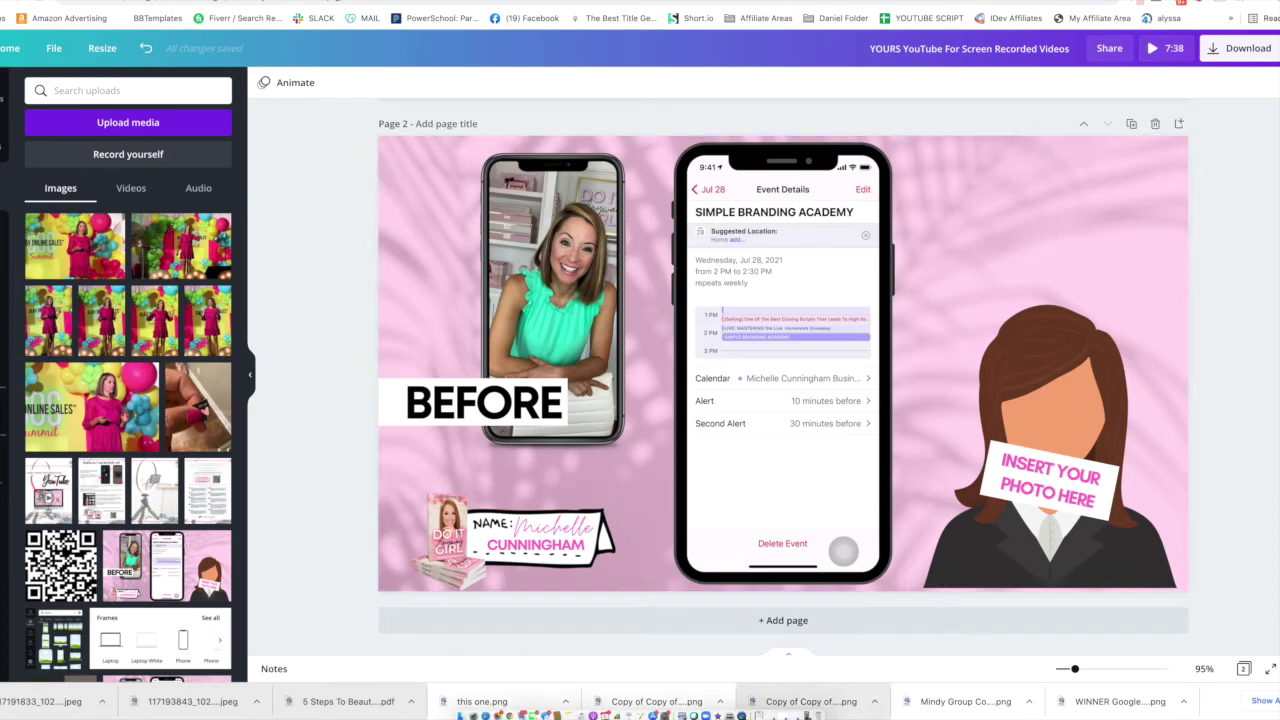
left_click(717, 710)
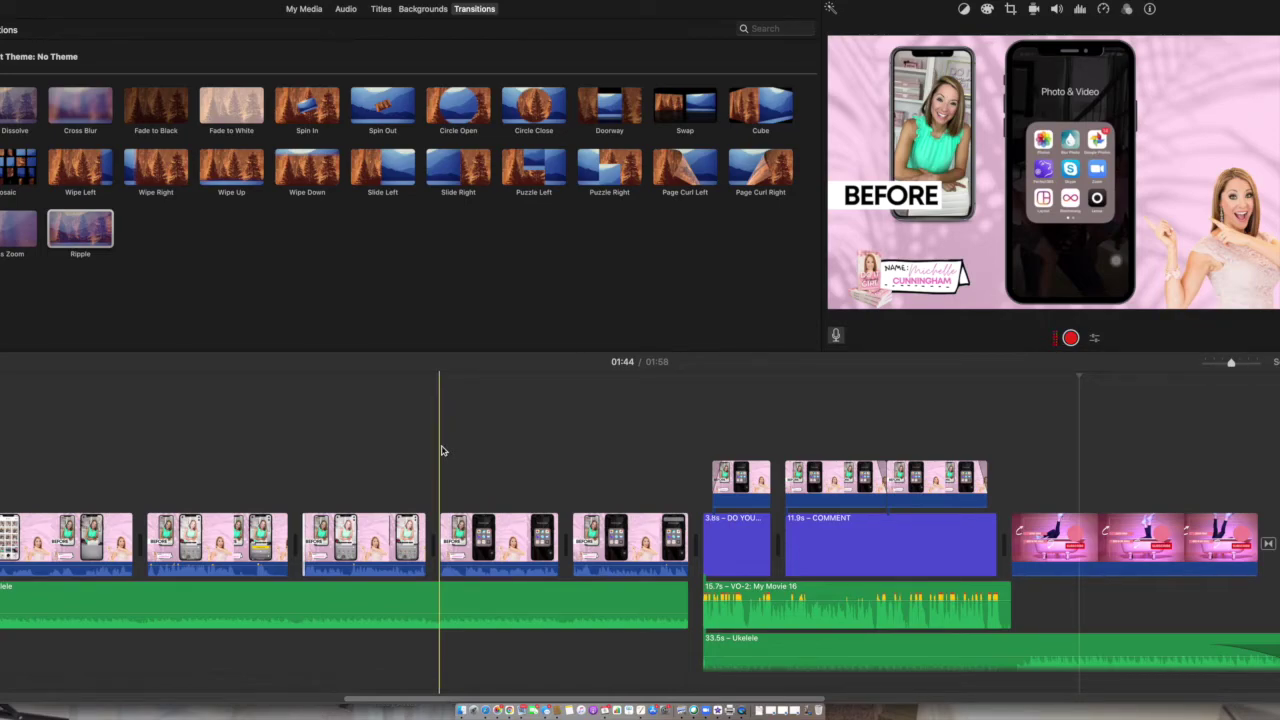
scroll(441, 451, "left", 5)
scroll(441, 451, "left", 5)
scroll(441, 451, "left", 5)
scroll(441, 451, "left", 5)
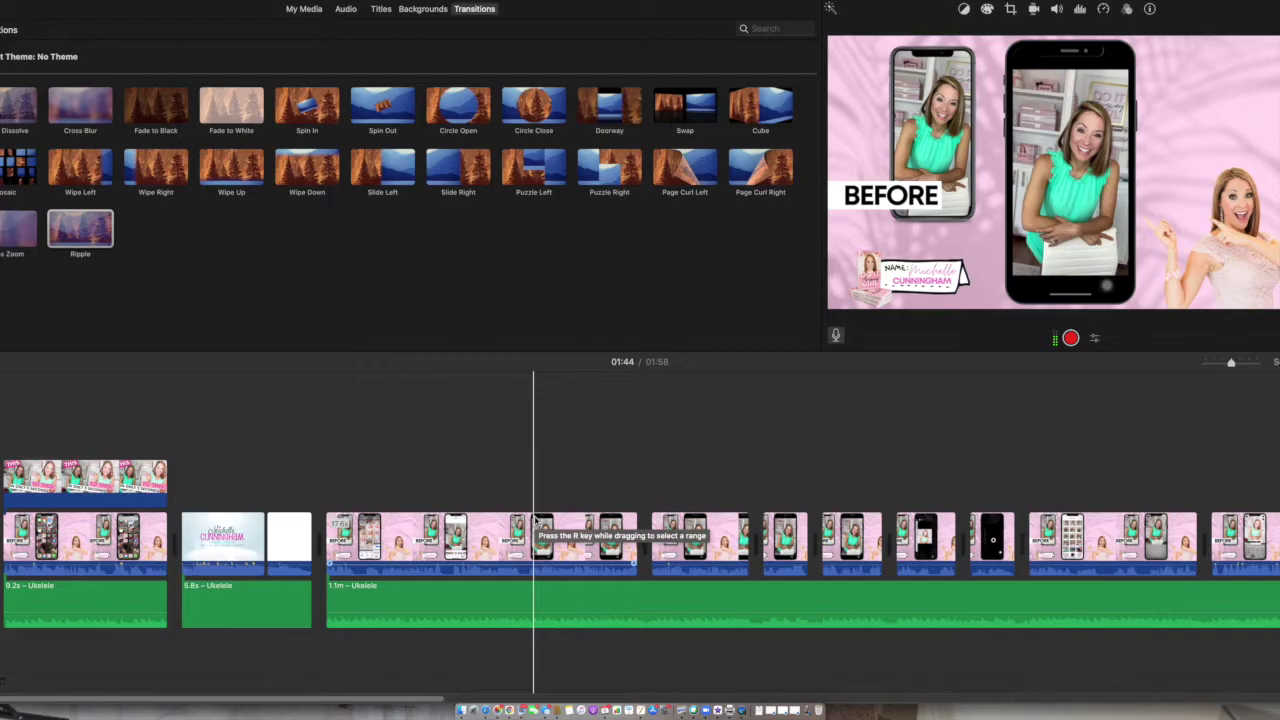
left_click(689, 540)
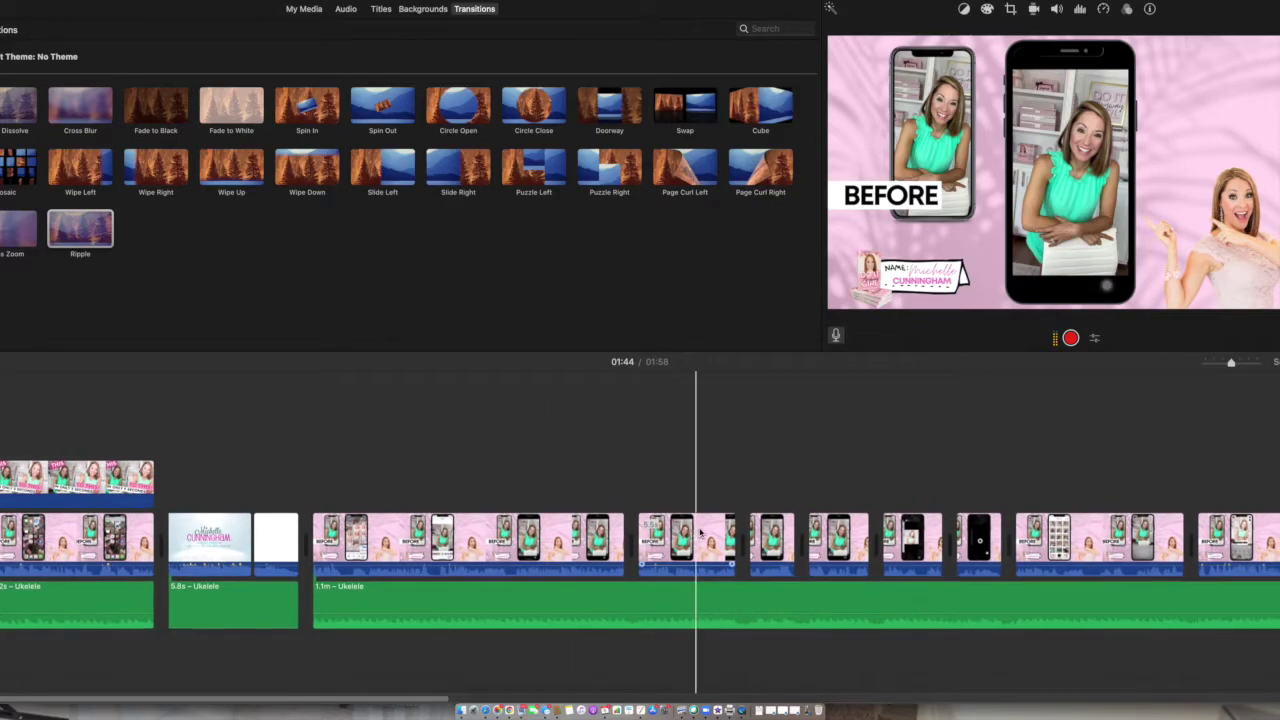
left_click(990, 547)
scroll(990, 547, "right", 1)
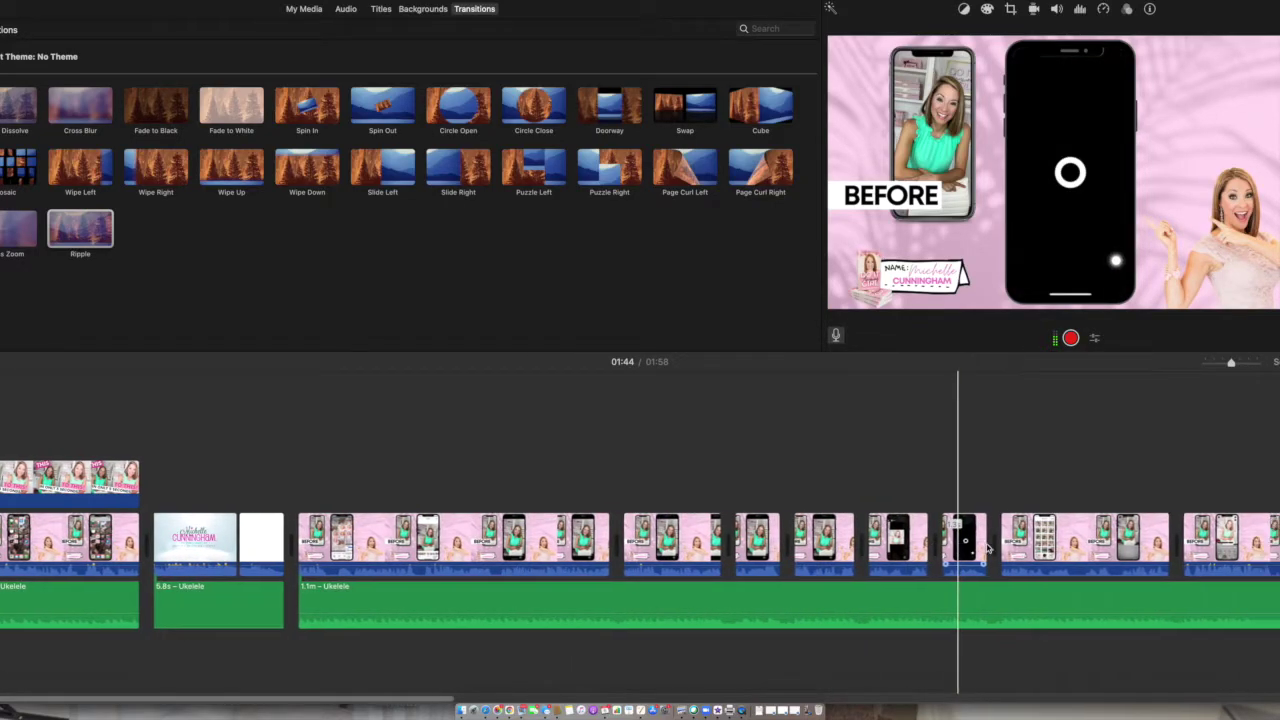
scroll(985, 547, "right", 3)
scroll(975, 547, "right", 2)
scroll(968, 547, "right", 2)
scroll(962, 547, "right", 1)
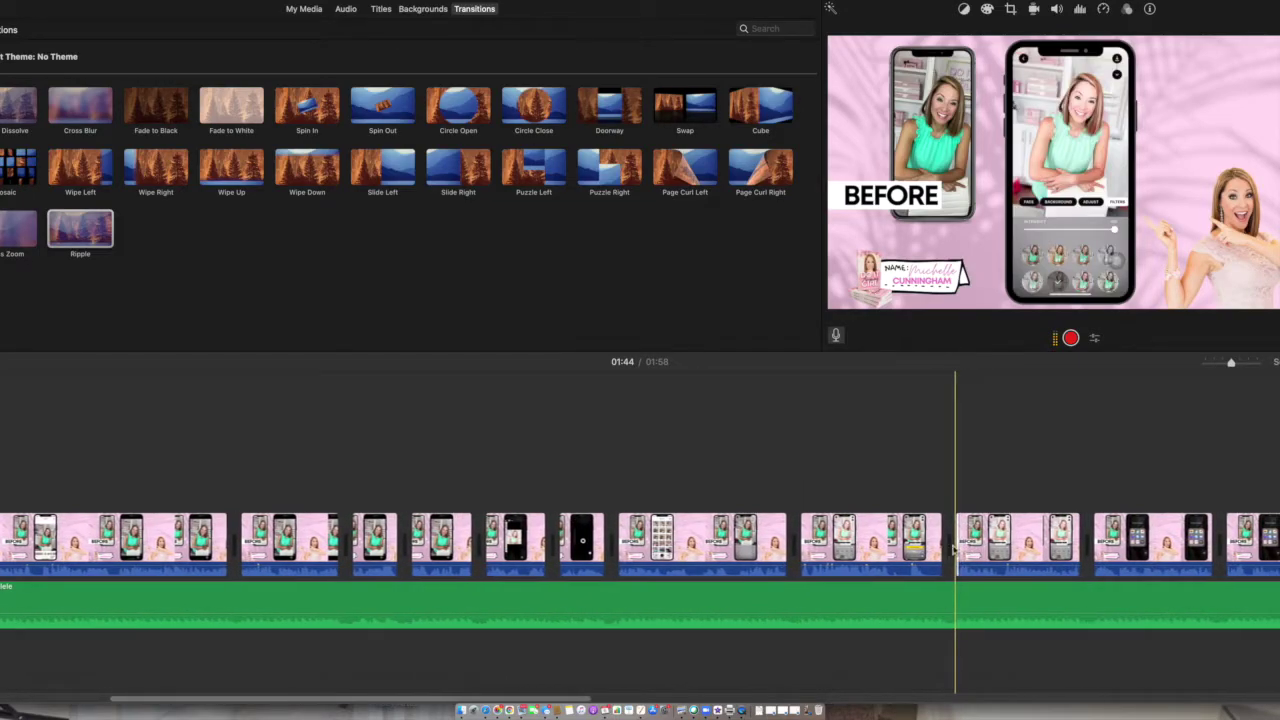
scroll(947, 547, "right", 3)
scroll(920, 547, "right", 2)
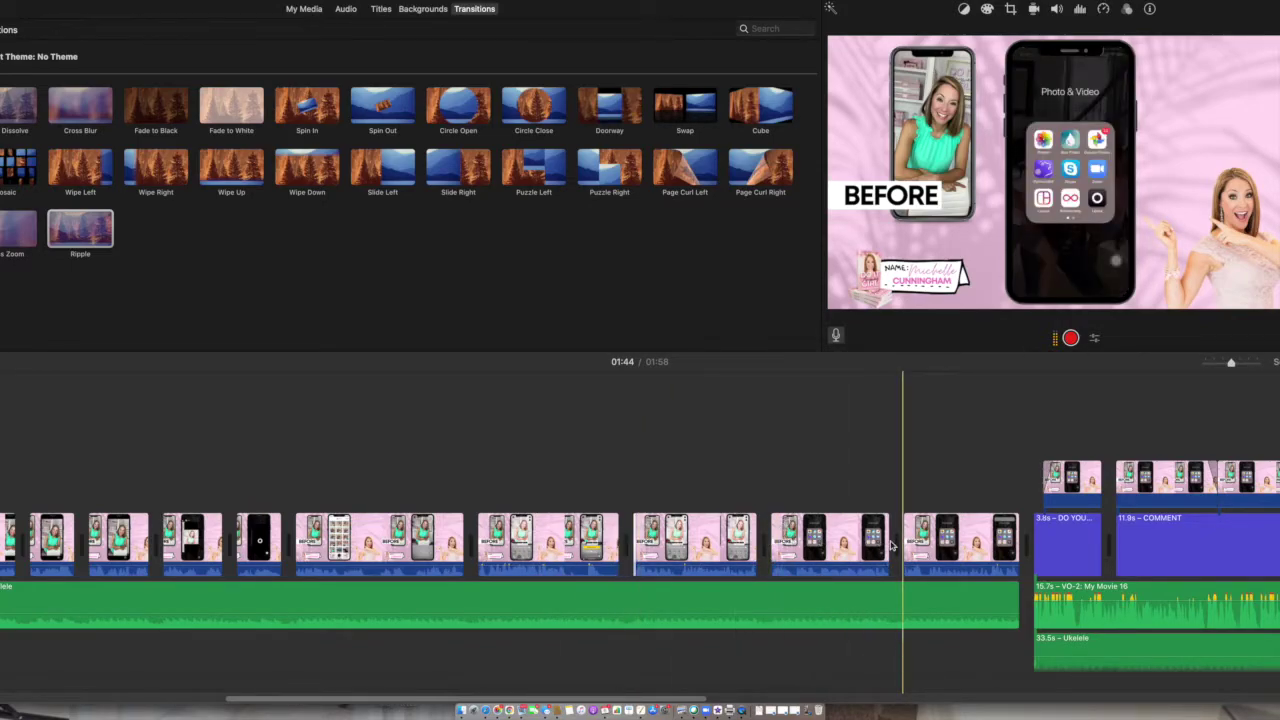
left_click(1019, 406)
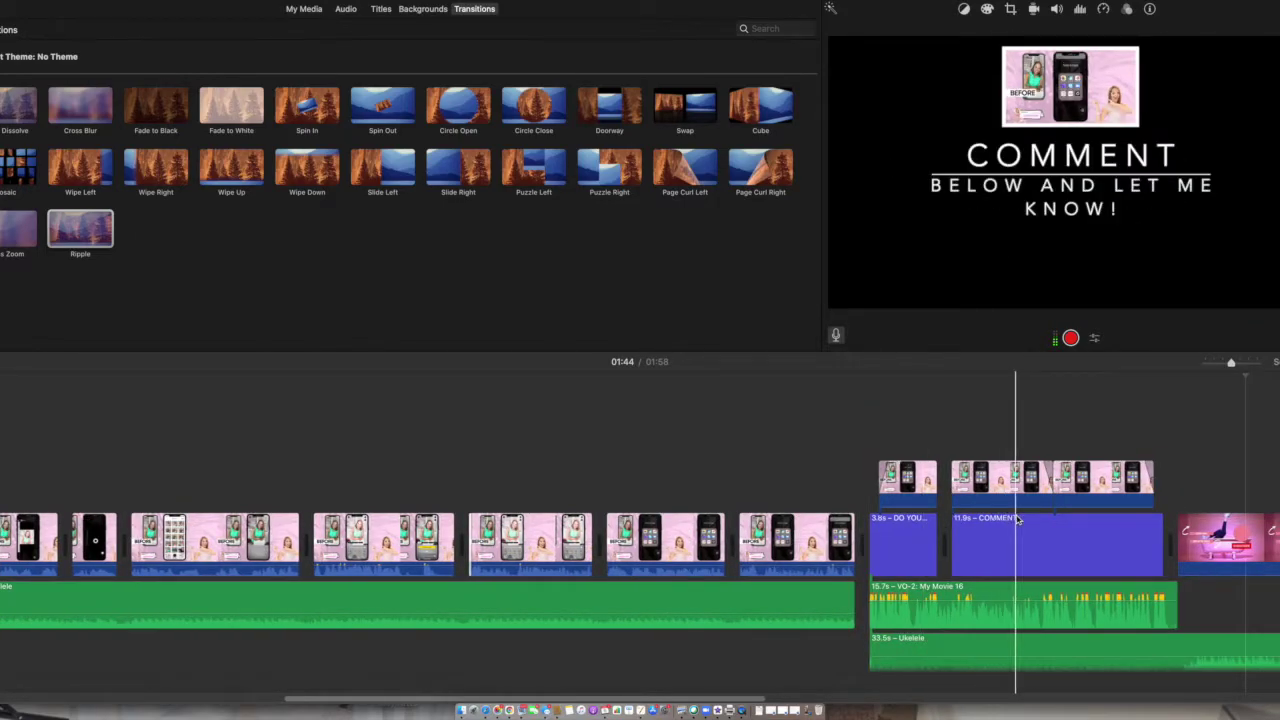
scroll(1066, 422, "left", 1)
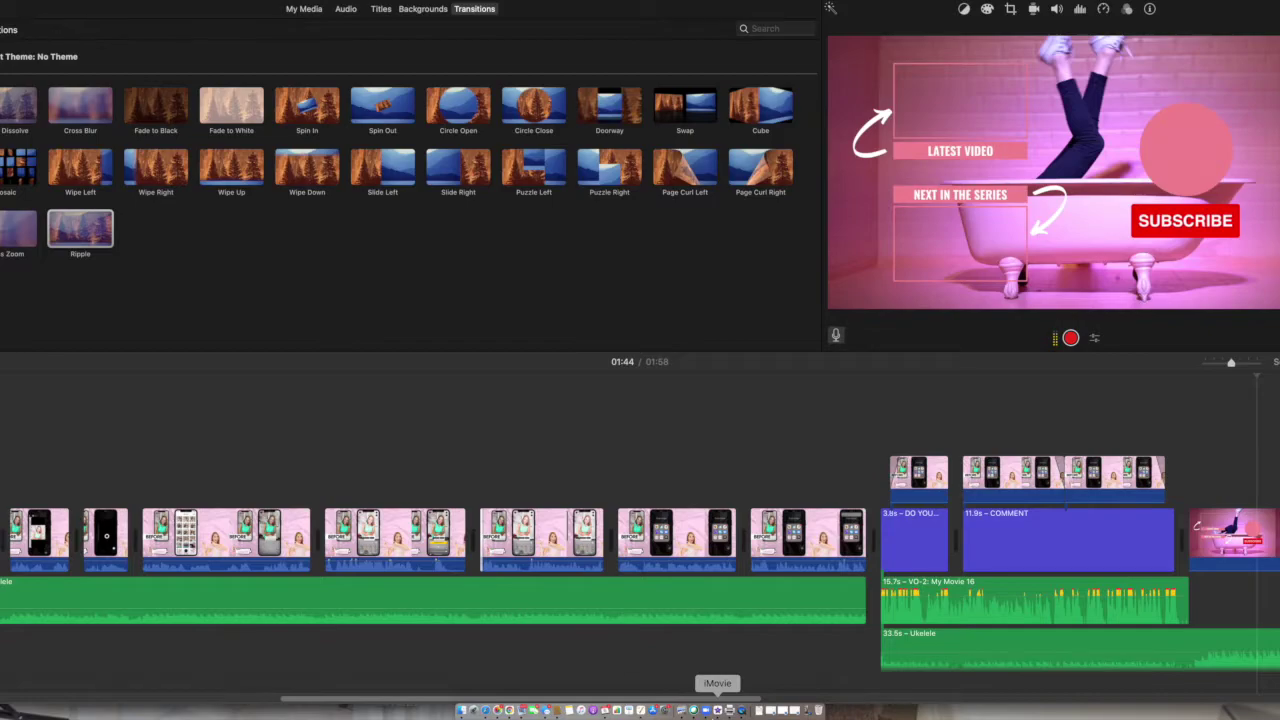
left_click(500, 710)
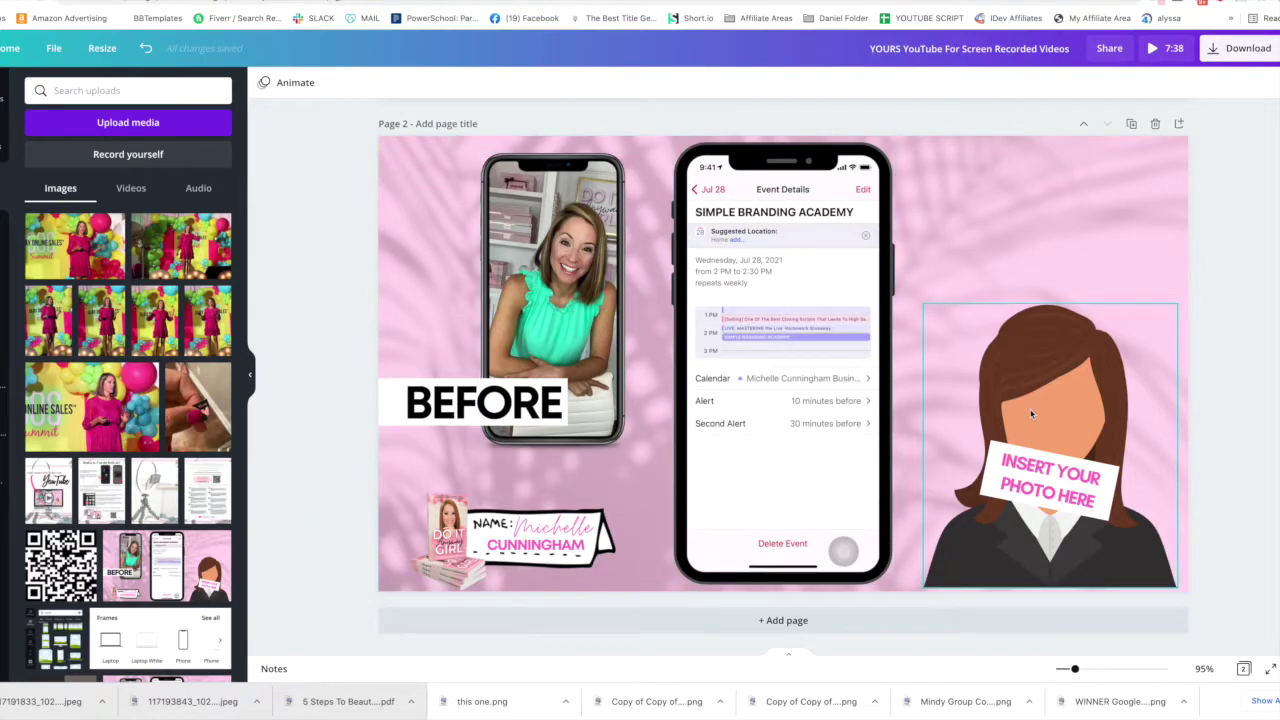
Duplicate page 2 as a new page 3
left_click(575, 302)
left_click(320, 310)
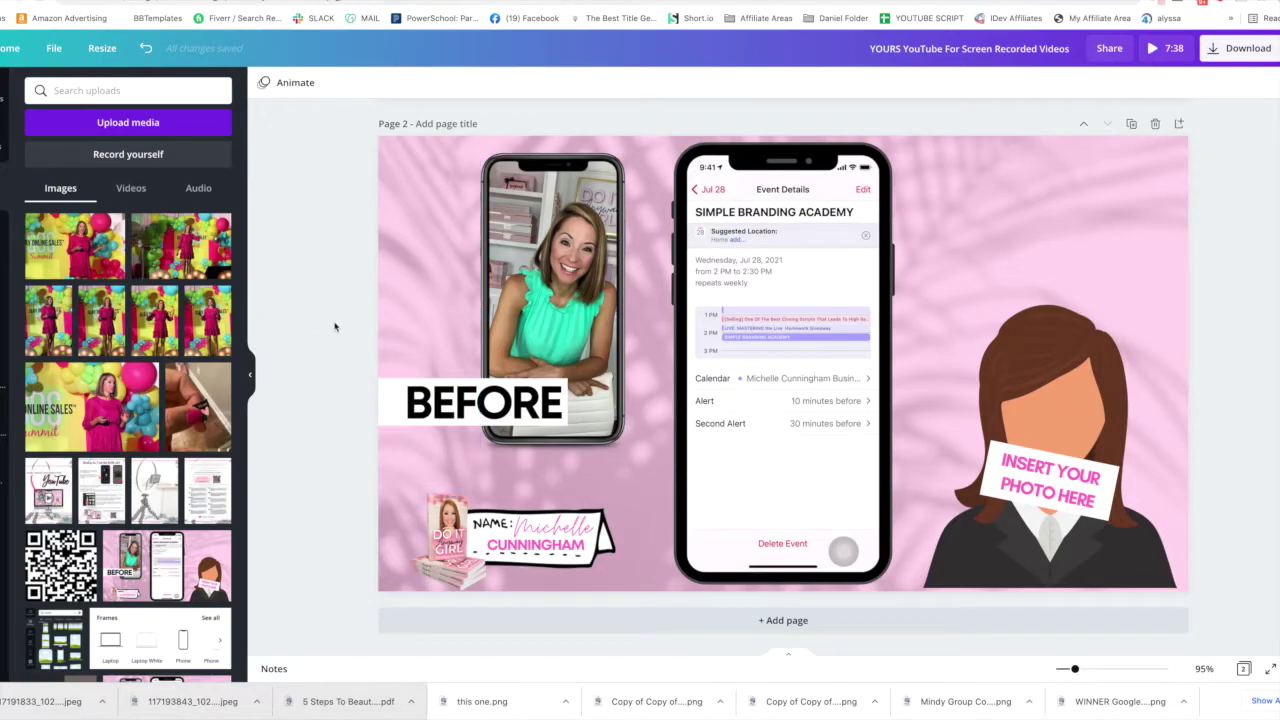
left_click(1131, 123)
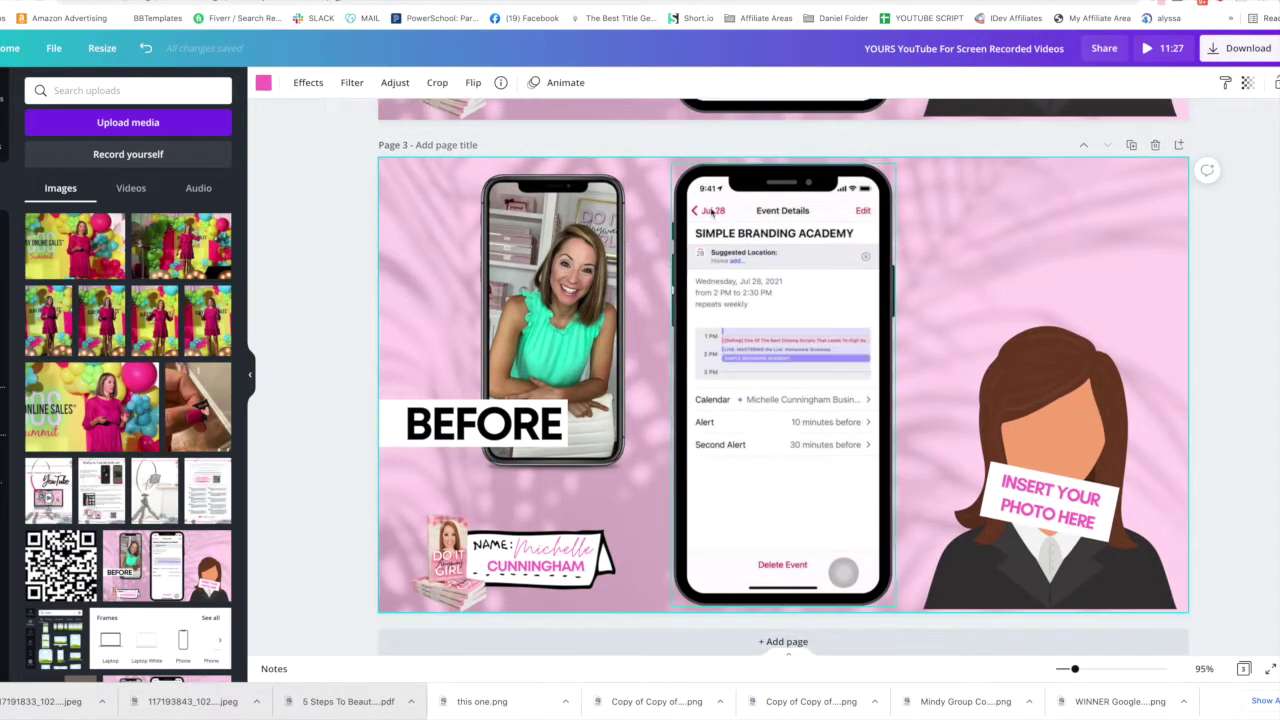
On page 3, delete the before photo, BEFORE text, name tag and woman illustration
left_click_drag(340, 172, 622, 690)
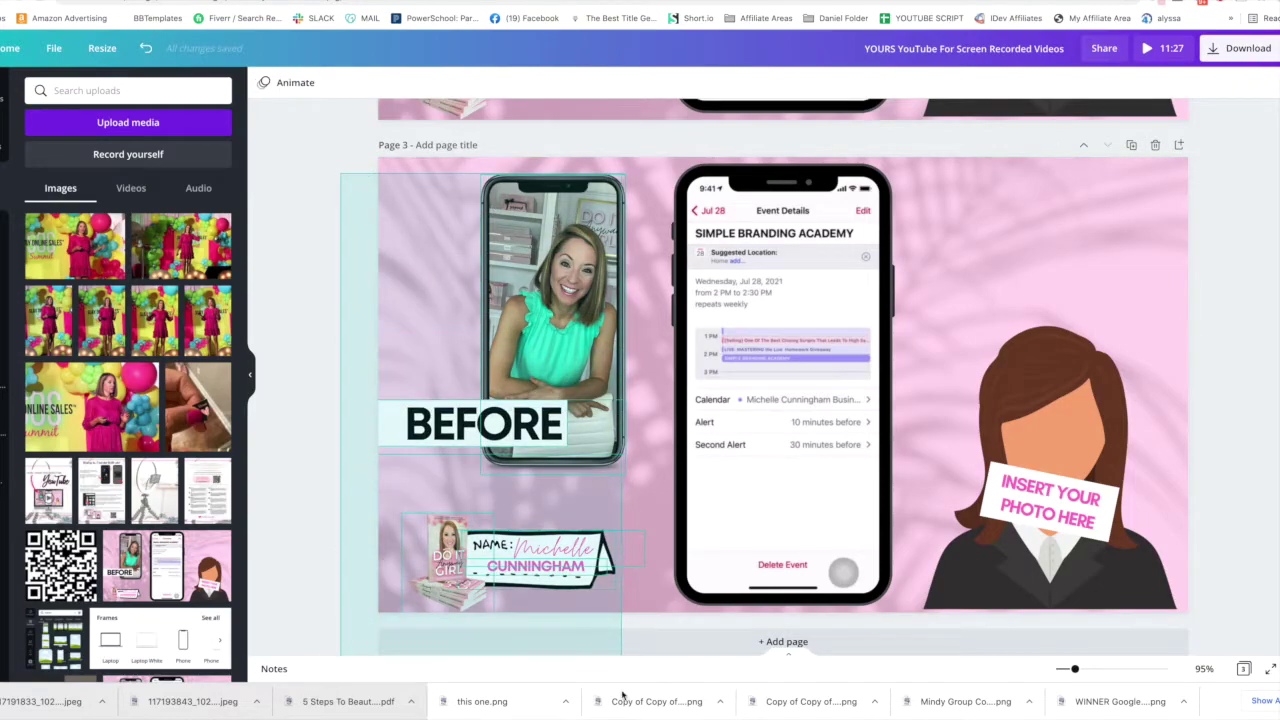
key("Delete")
left_click_drag(1063, 255, 940, 650)
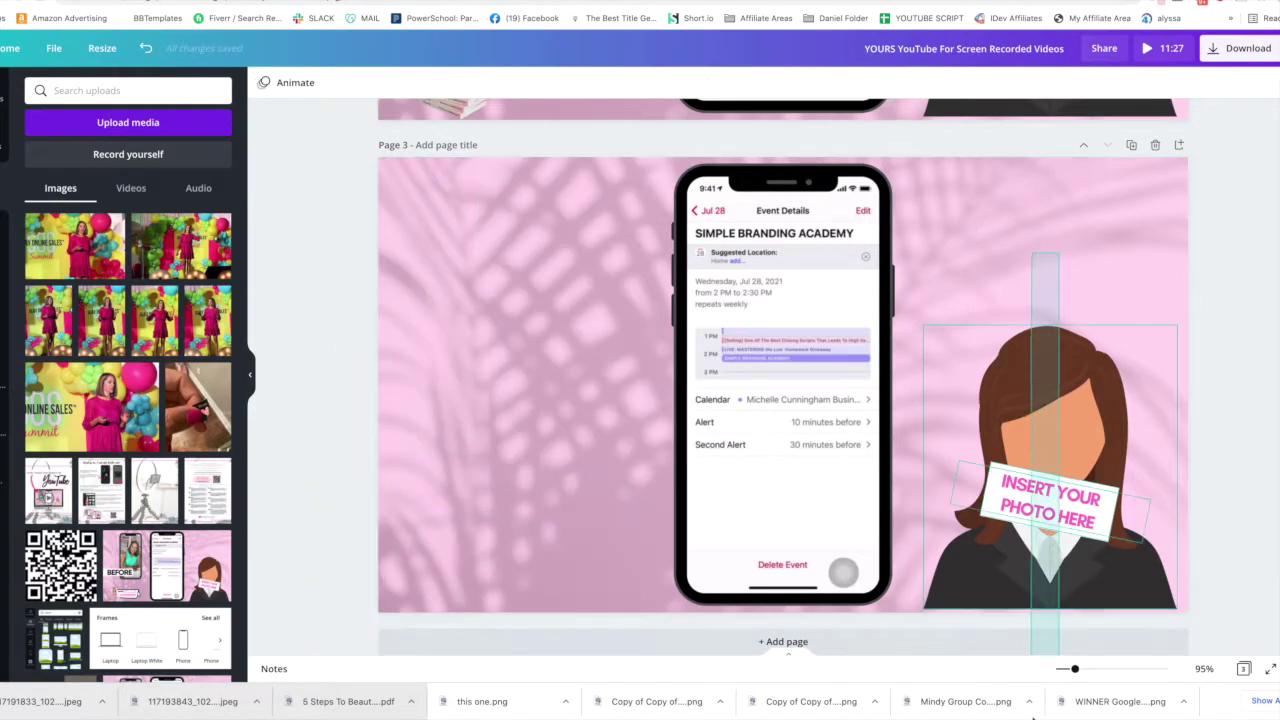
key("Delete")
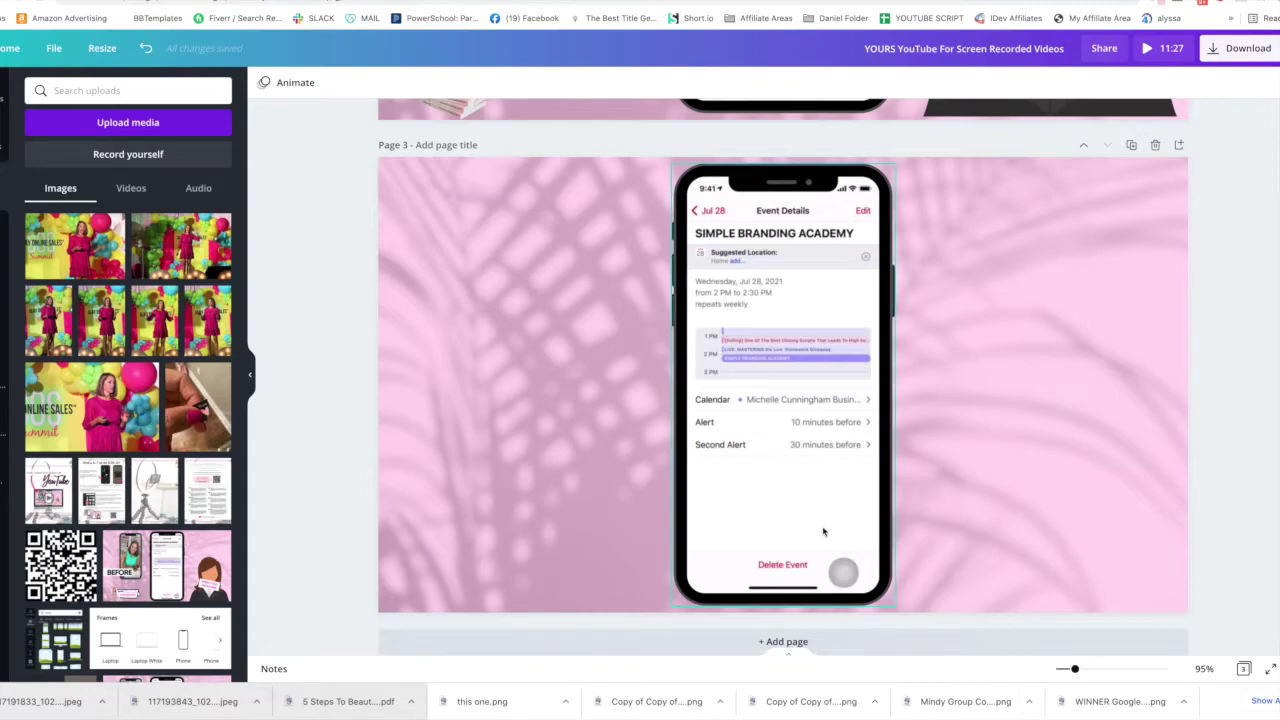
left_click(529, 419)
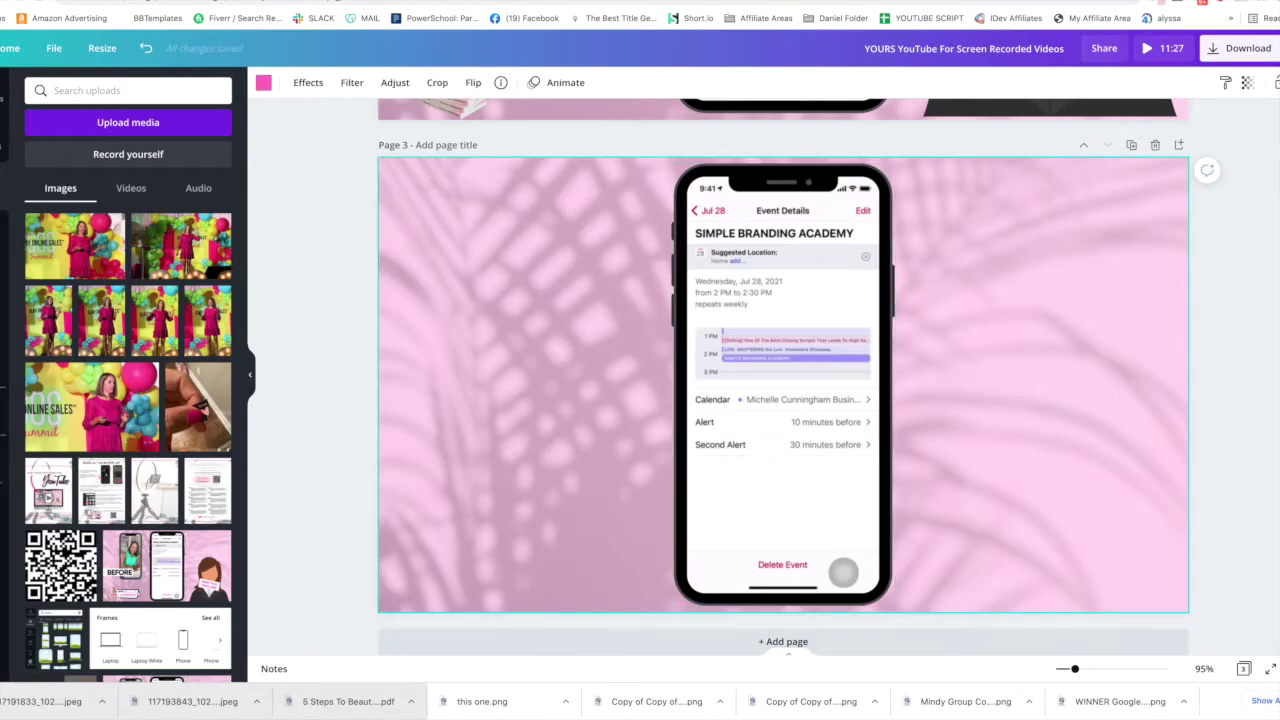
Make the recently used balloons photo page 3's background
left_click(10, 262)
left_click(133, 90)
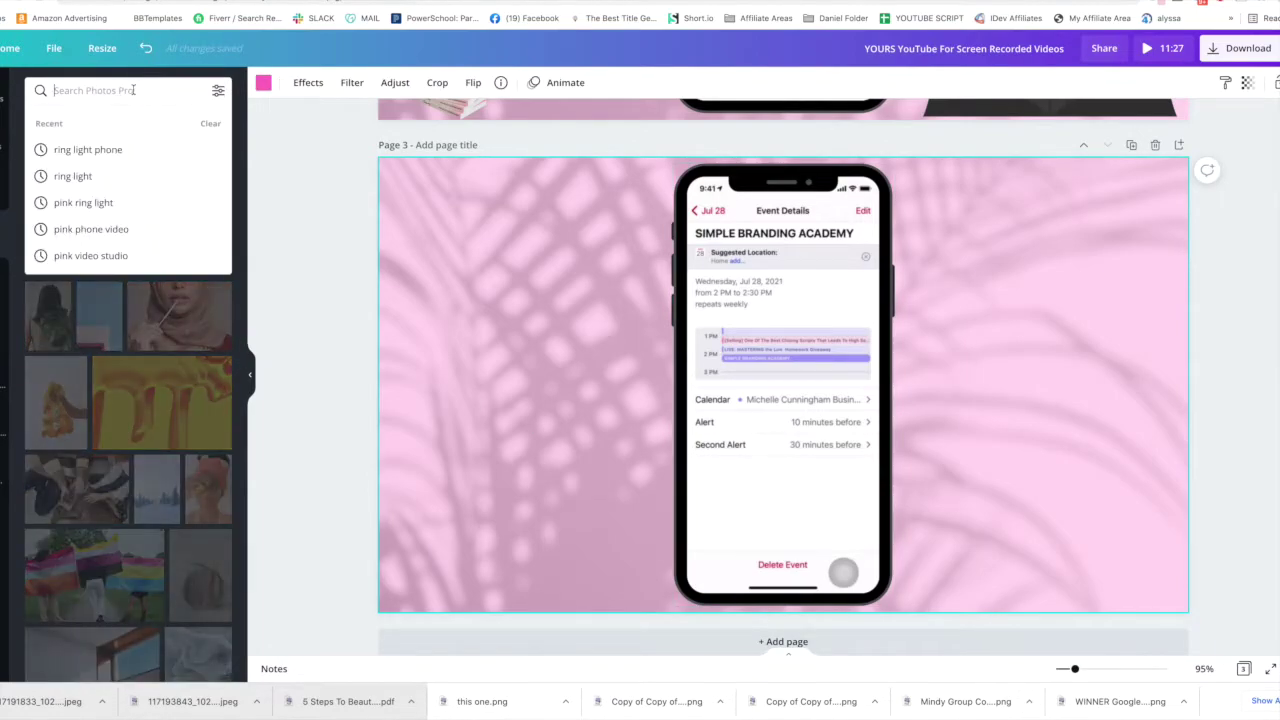
left_click(299, 159)
left_click_drag(67, 210, 413, 237)
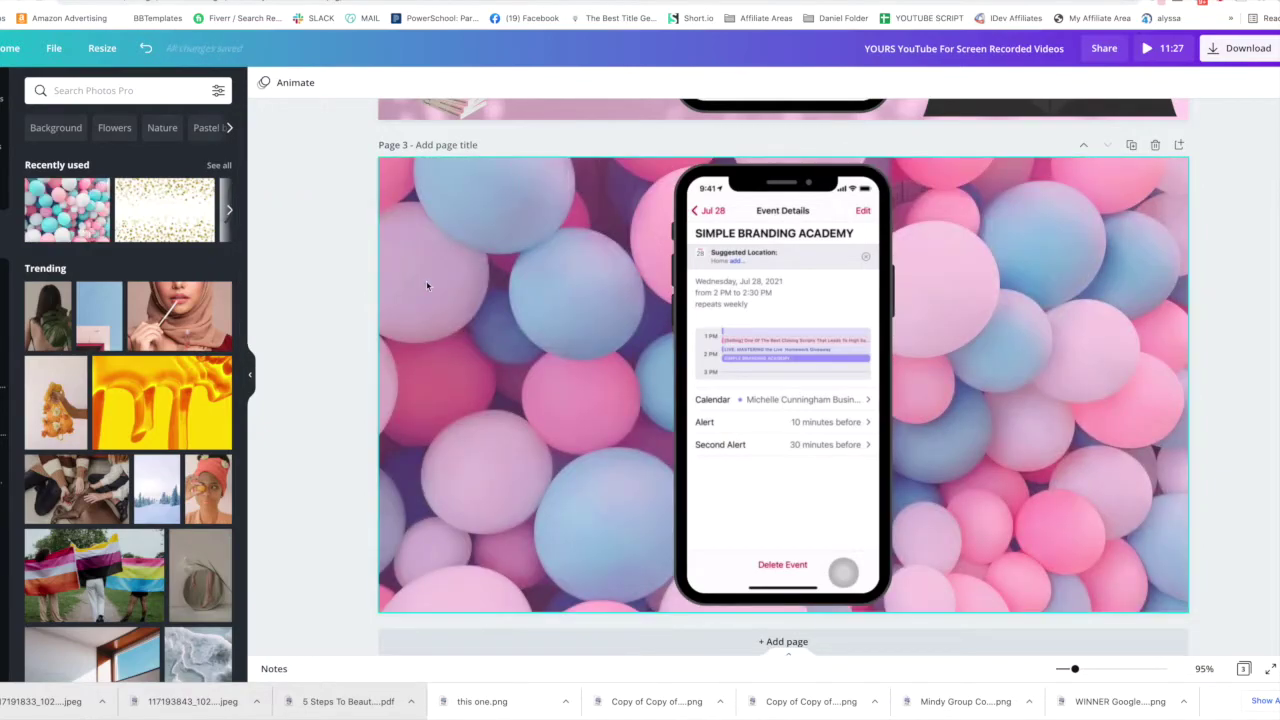
Fade the balloon background to about 21 transparency over a white page colour
left_click(1025, 288)
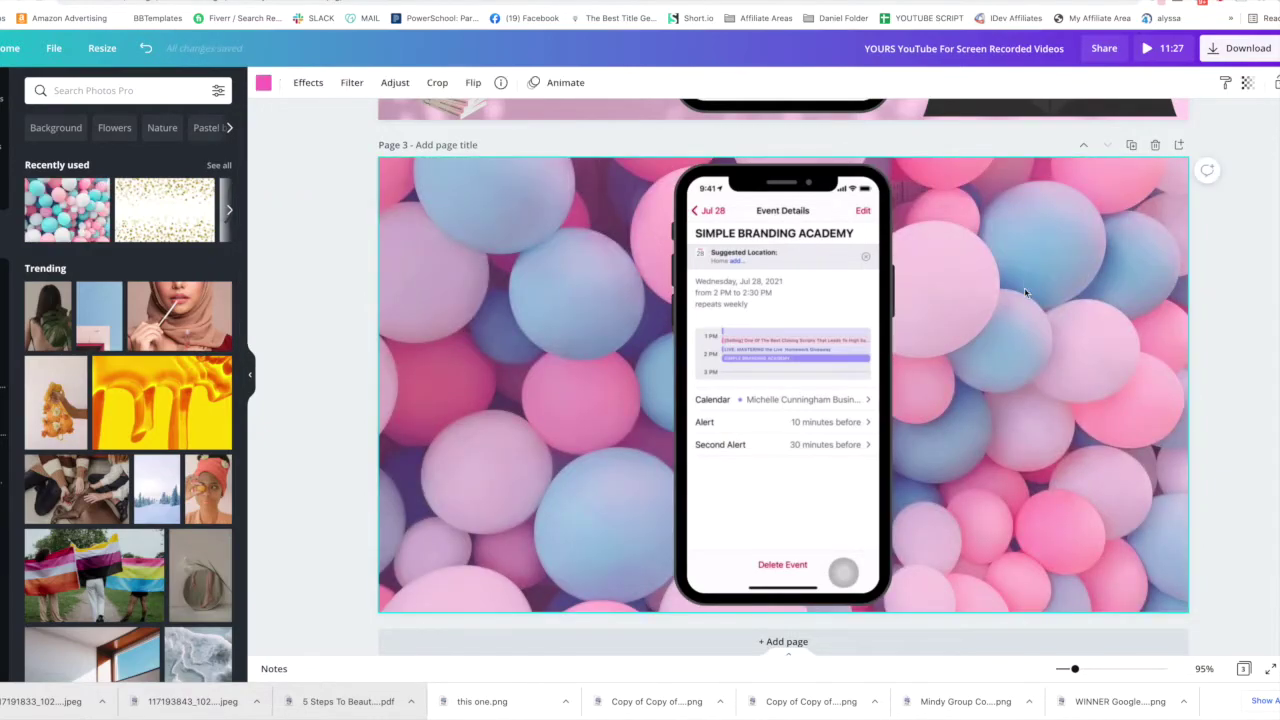
left_click(1247, 82)
left_click_drag(1240, 122, 1138, 122)
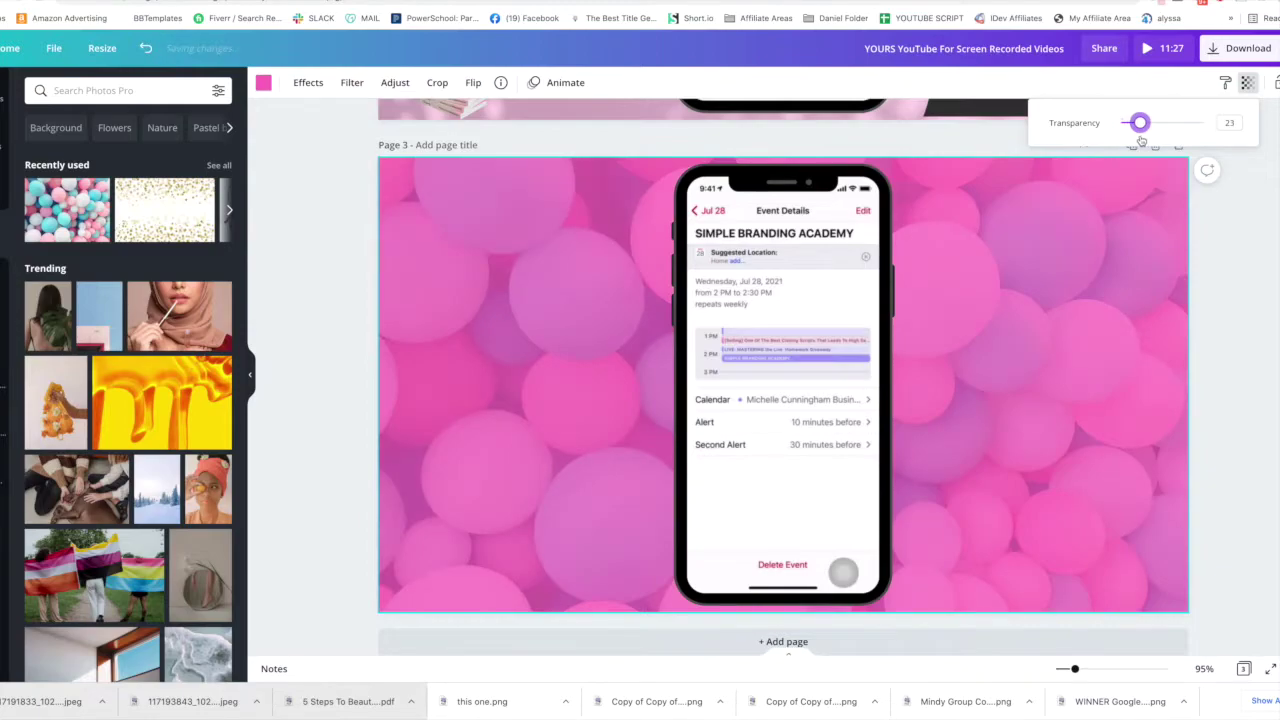
left_click(263, 82)
left_click(217, 151)
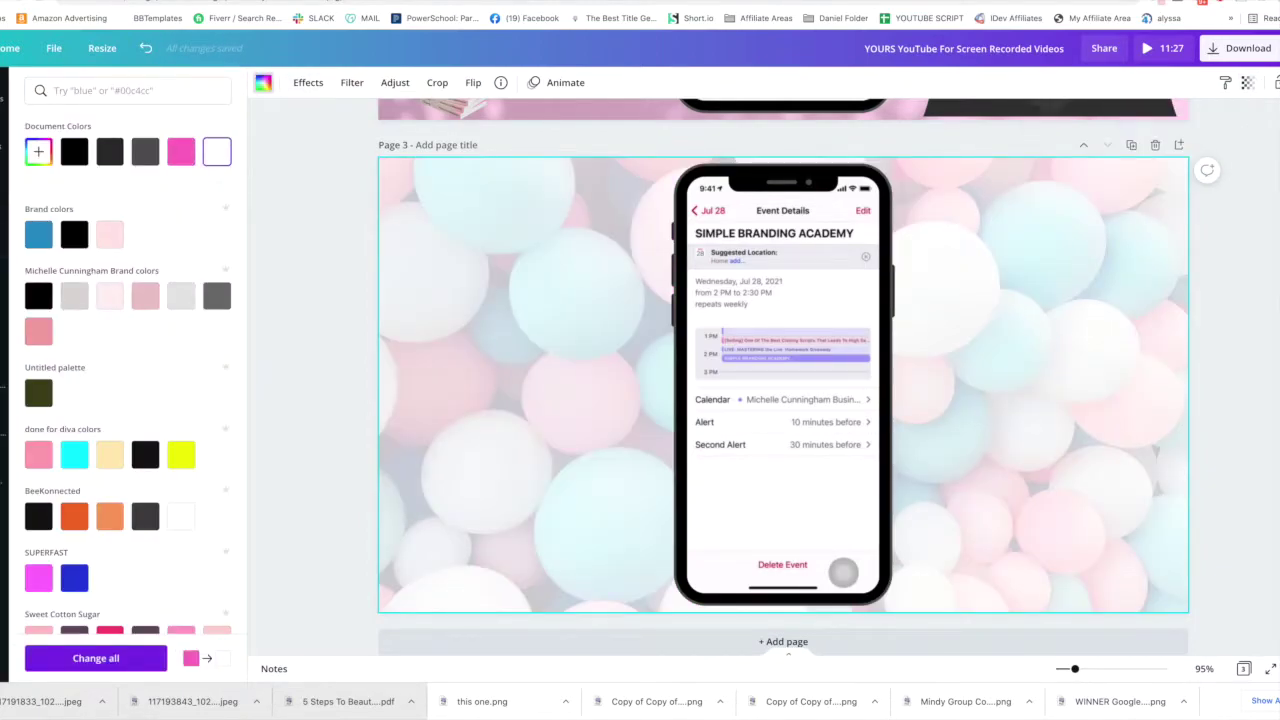
key("Escape")
scroll(1223, 336, "up", 2)
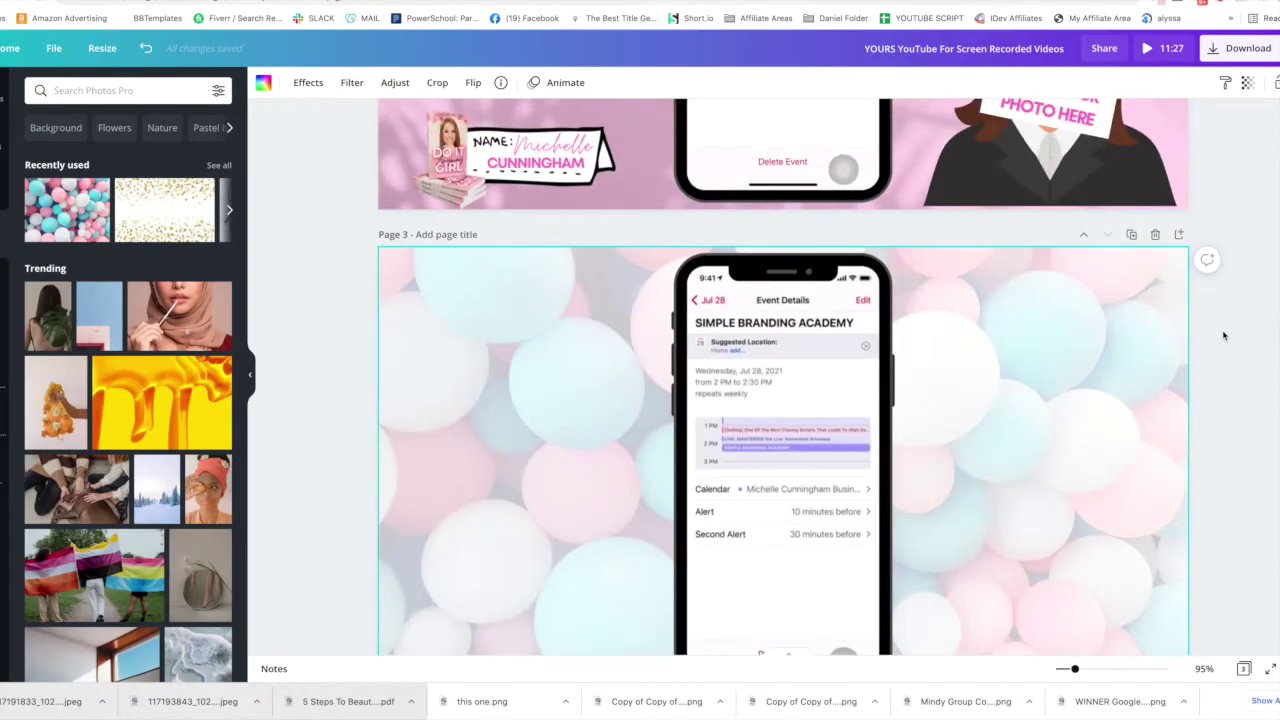
Set the download to MP4 Video covering only Page 1
scroll(1040, 450, "up", 5)
scroll(1040, 450, "up", 2)
scroll(1040, 450, "up", 1)
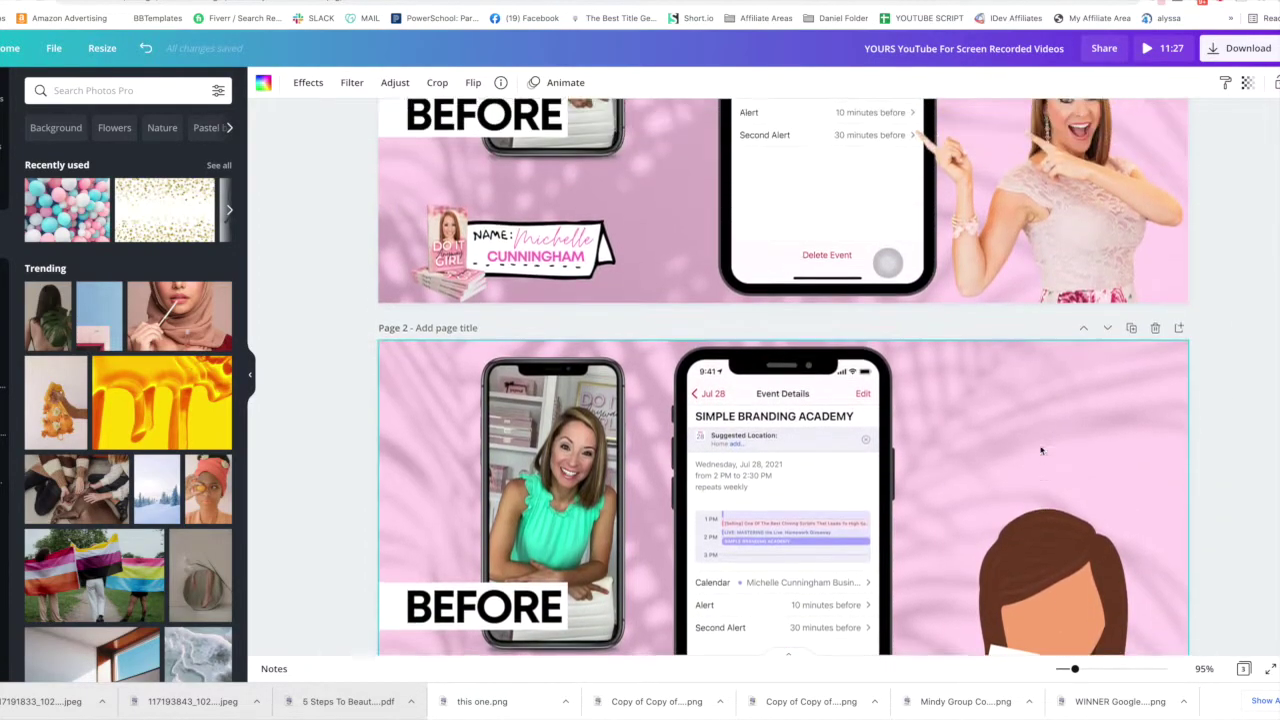
scroll(1041, 451, "up", 5)
scroll(1041, 452, "down", 6)
scroll(1041, 452, "down", 5)
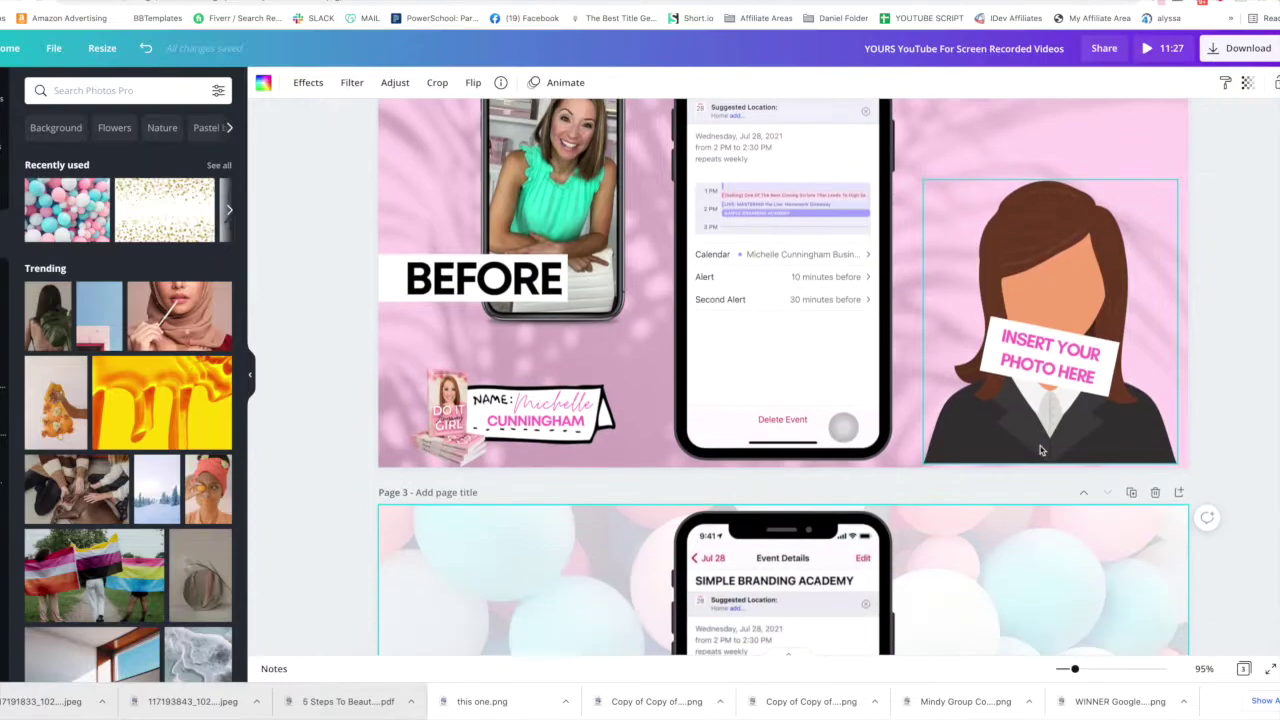
left_click(1248, 48)
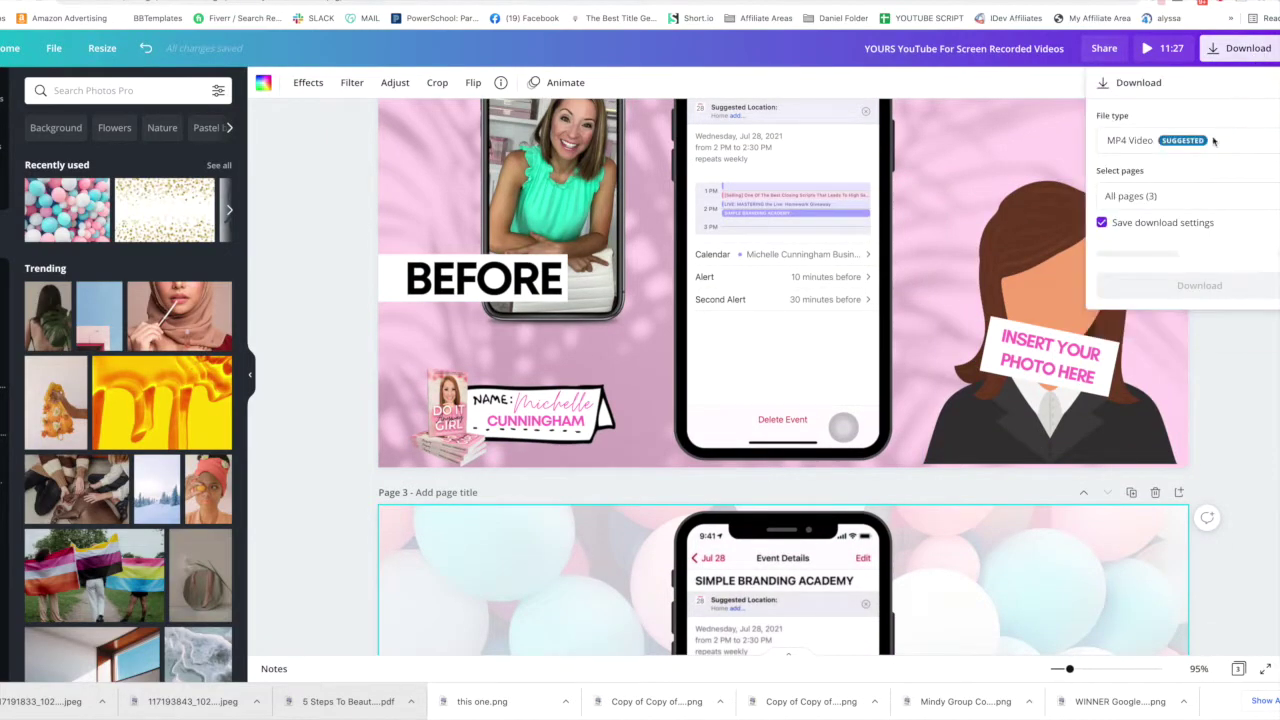
left_click(1142, 196)
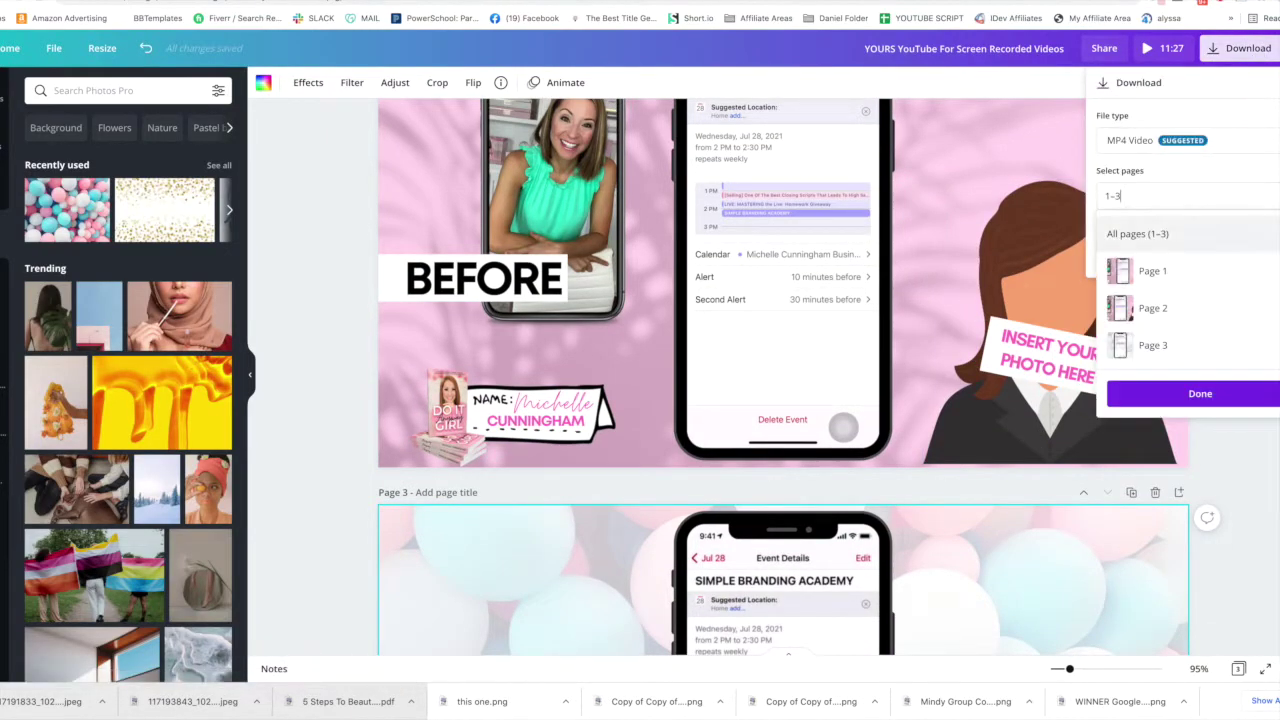
left_click(1137, 233)
left_click(1120, 271)
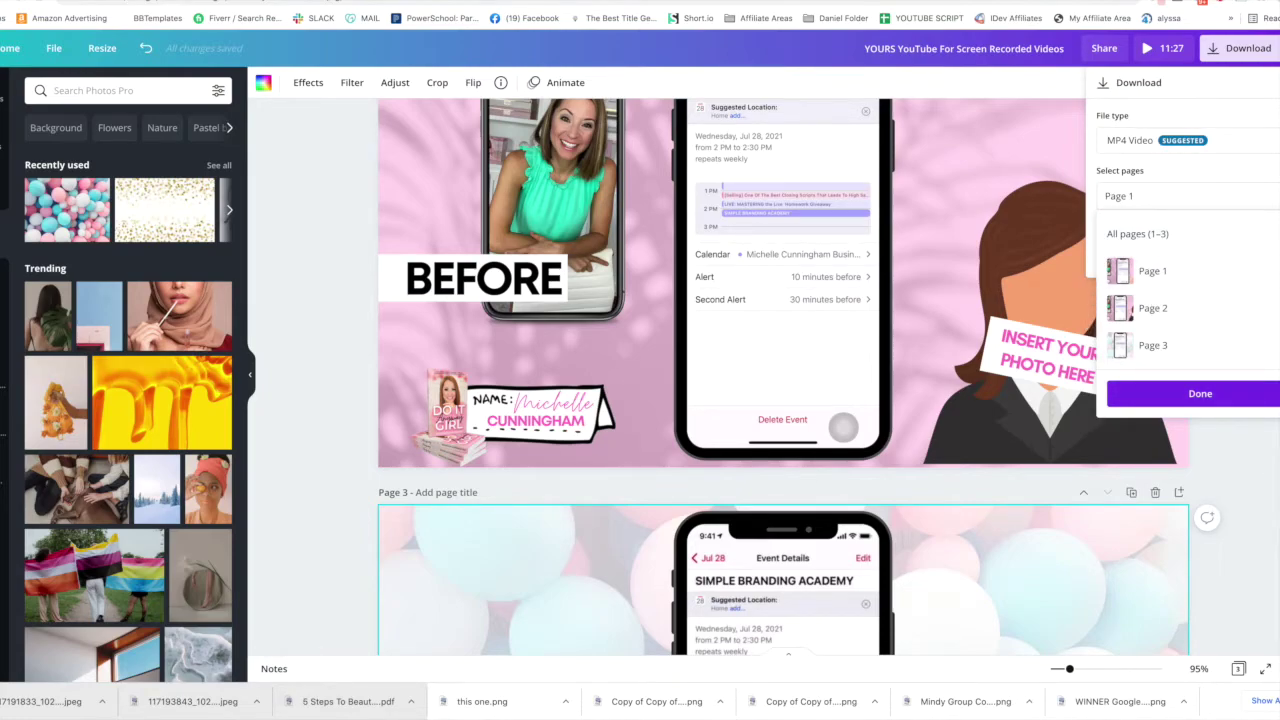
left_click(1200, 393)
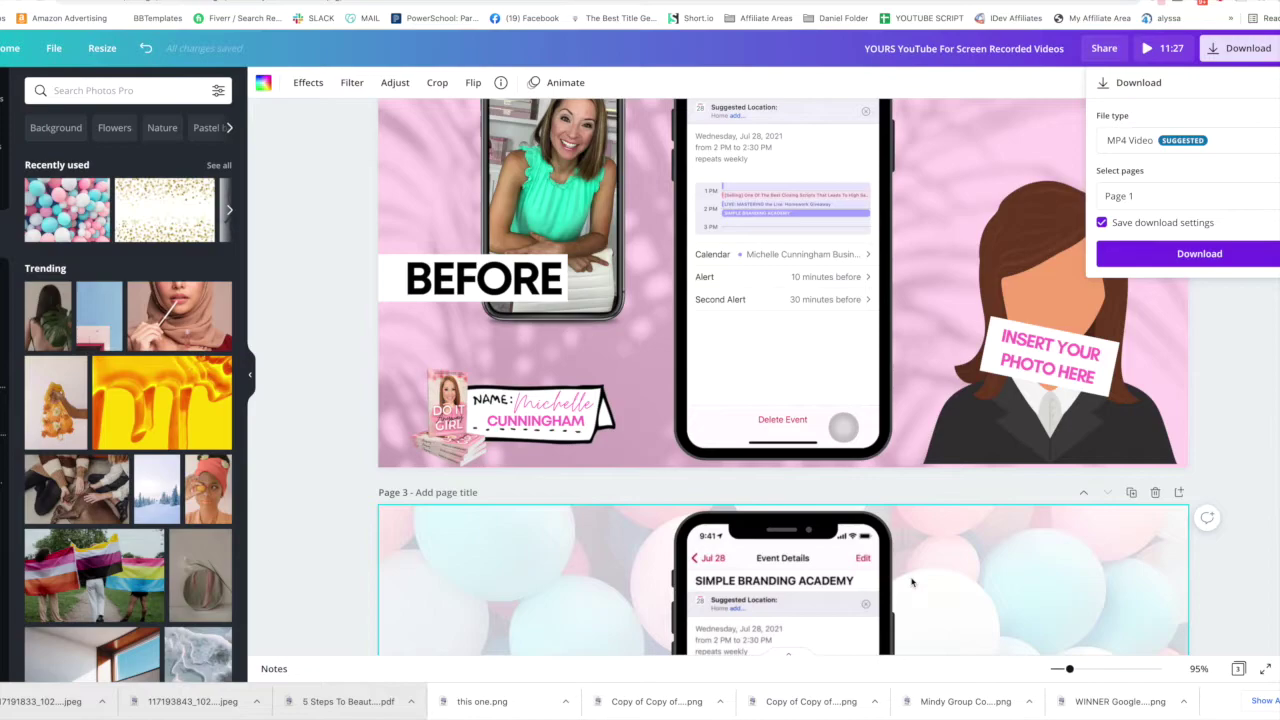
scroll(920, 578, "up", 2)
scroll(920, 578, "up", 5)
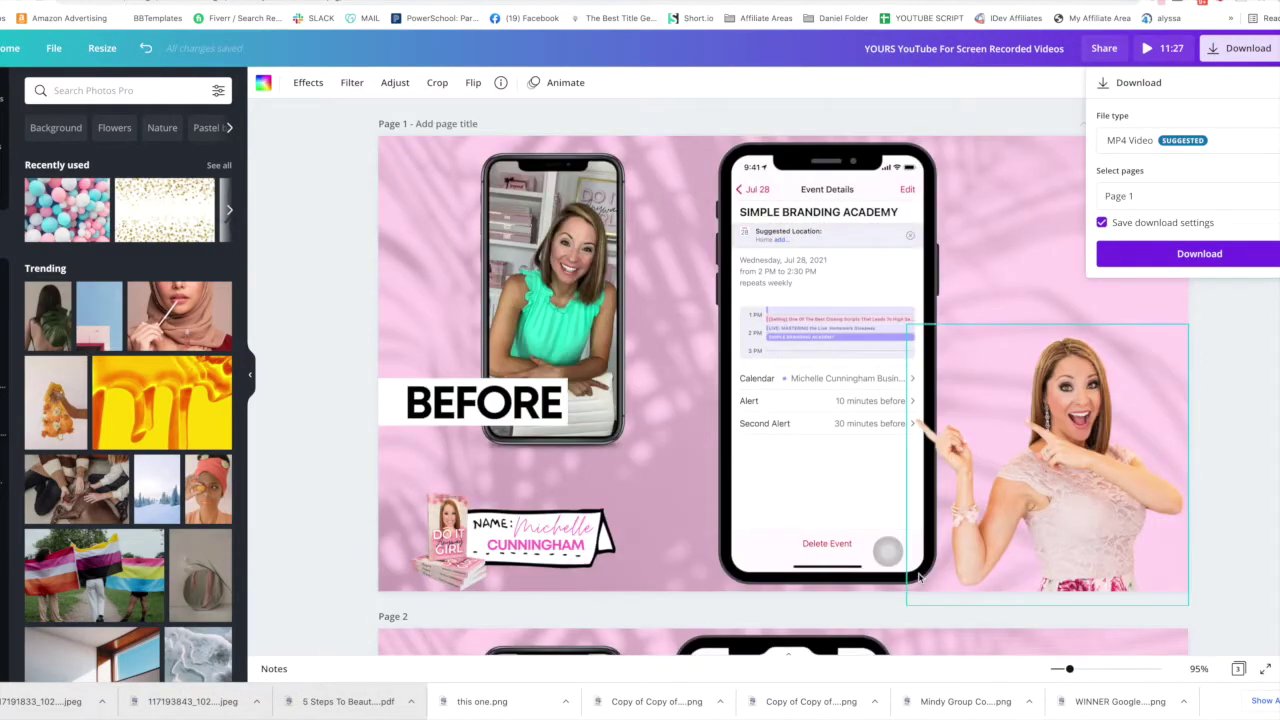
Close the Download panel, look over the pages, and return to the Canva home page
left_click(1254, 445)
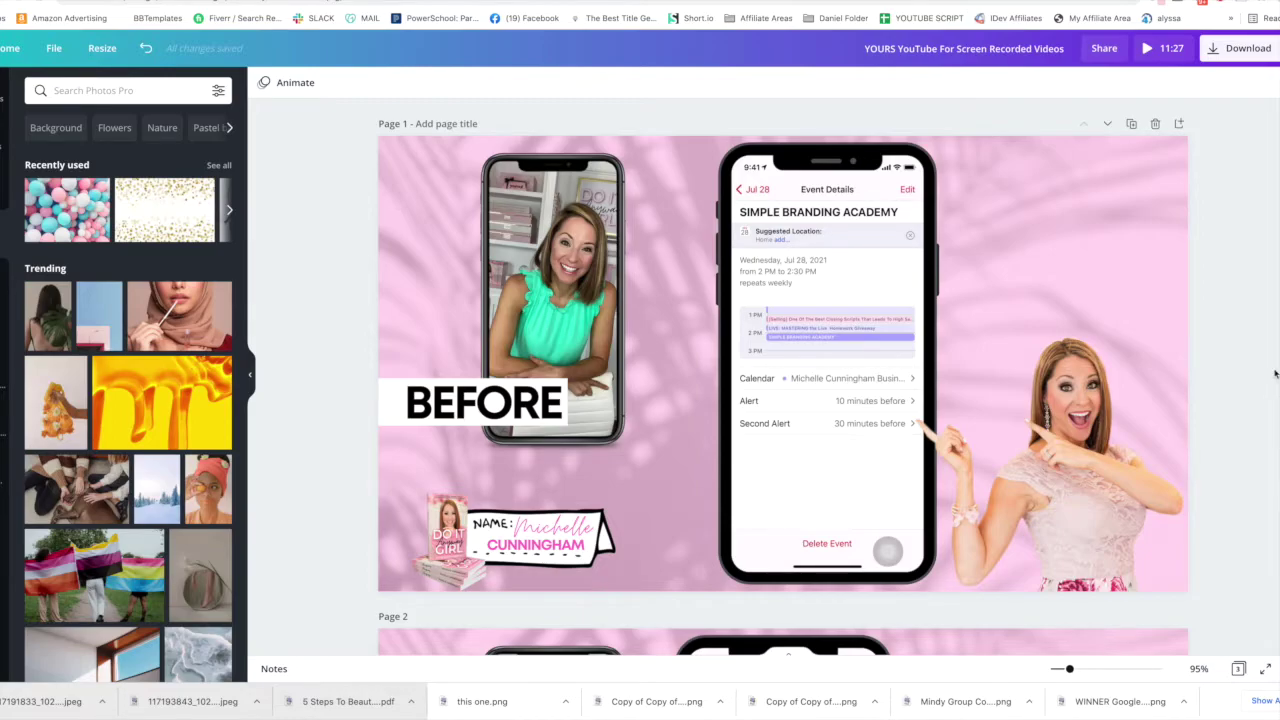
scroll(1228, 400, "down", 1)
scroll(1228, 400, "down", 2)
scroll(1228, 400, "down", 6)
scroll(1226, 403, "up", 2)
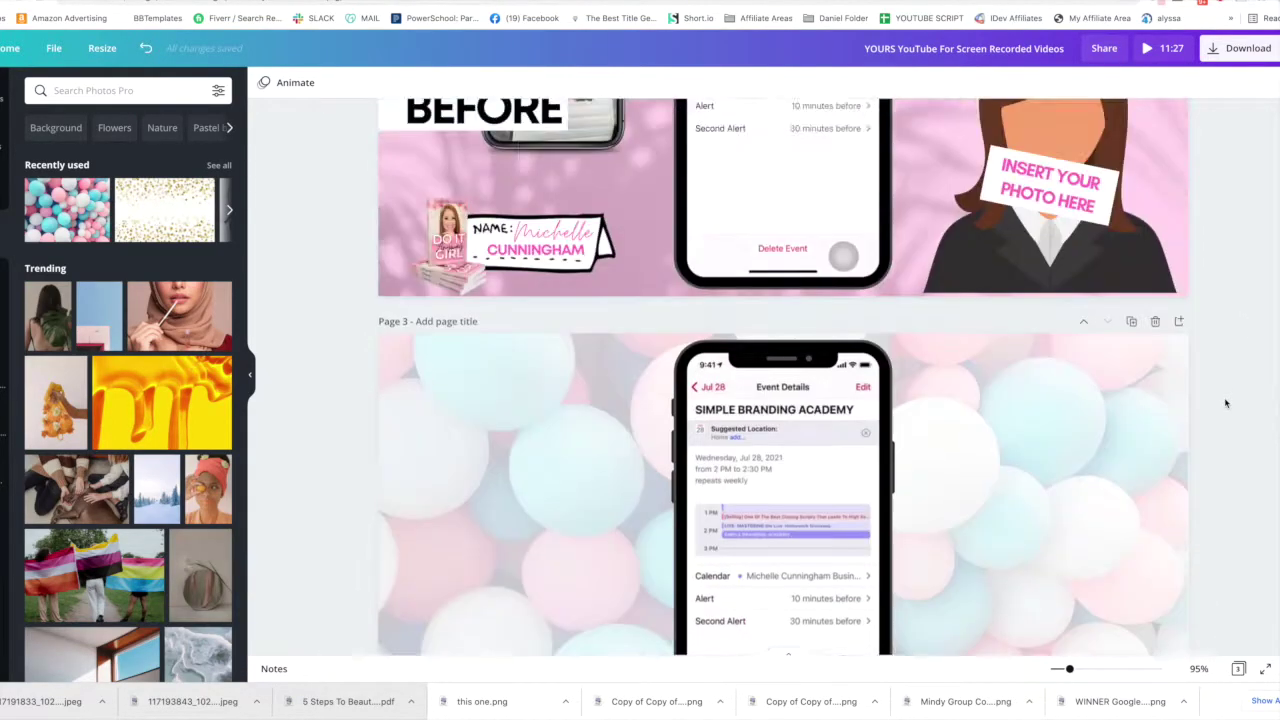
scroll(1226, 403, "up", 8)
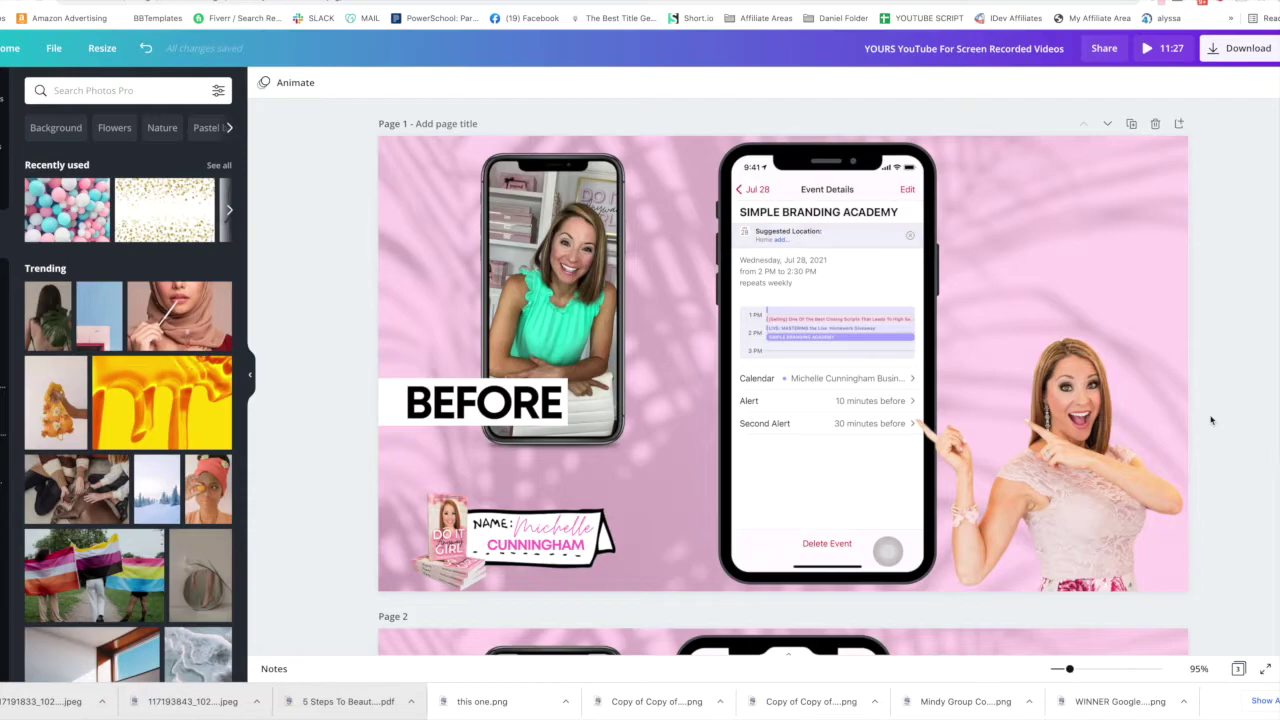
left_click(1029, 3)
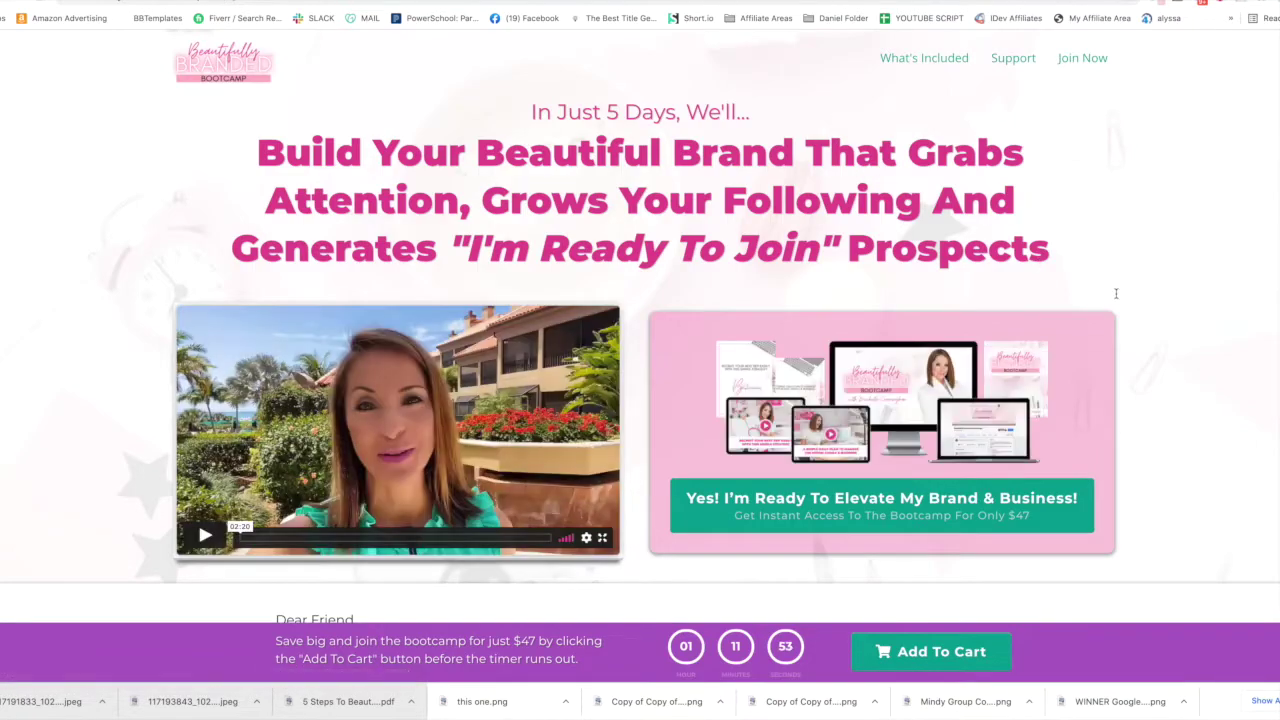
scroll(1172, 330, "down", 2)
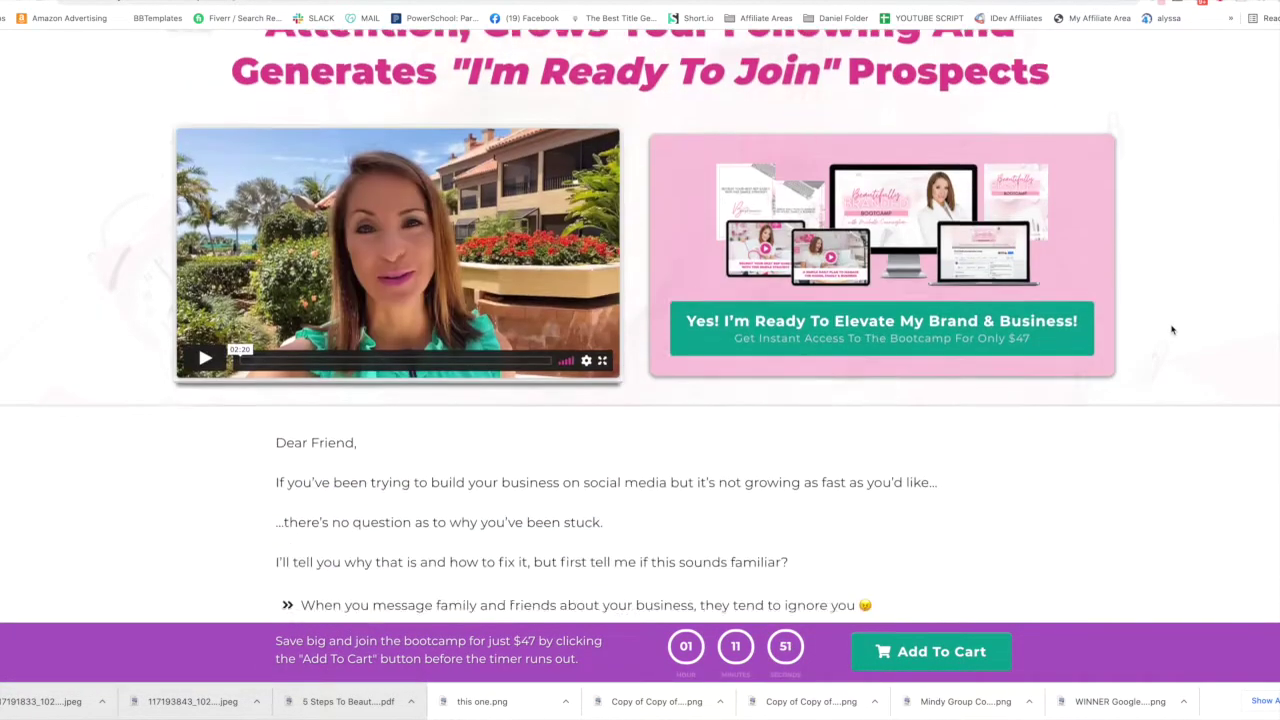
scroll(1172, 330, "down", 1)
scroll(1172, 330, "down", 1)
scroll(1172, 330, "down", 2)
scroll(1172, 330, "down", 2)
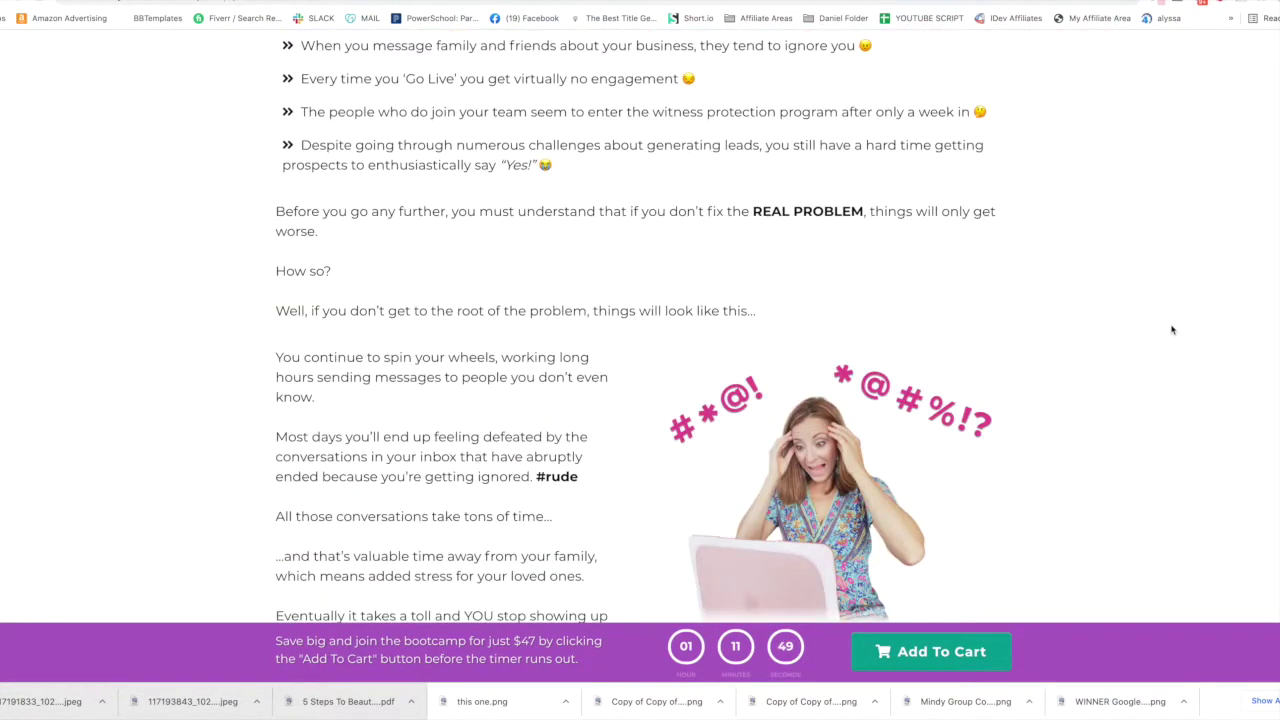
scroll(1172, 330, "up", 7)
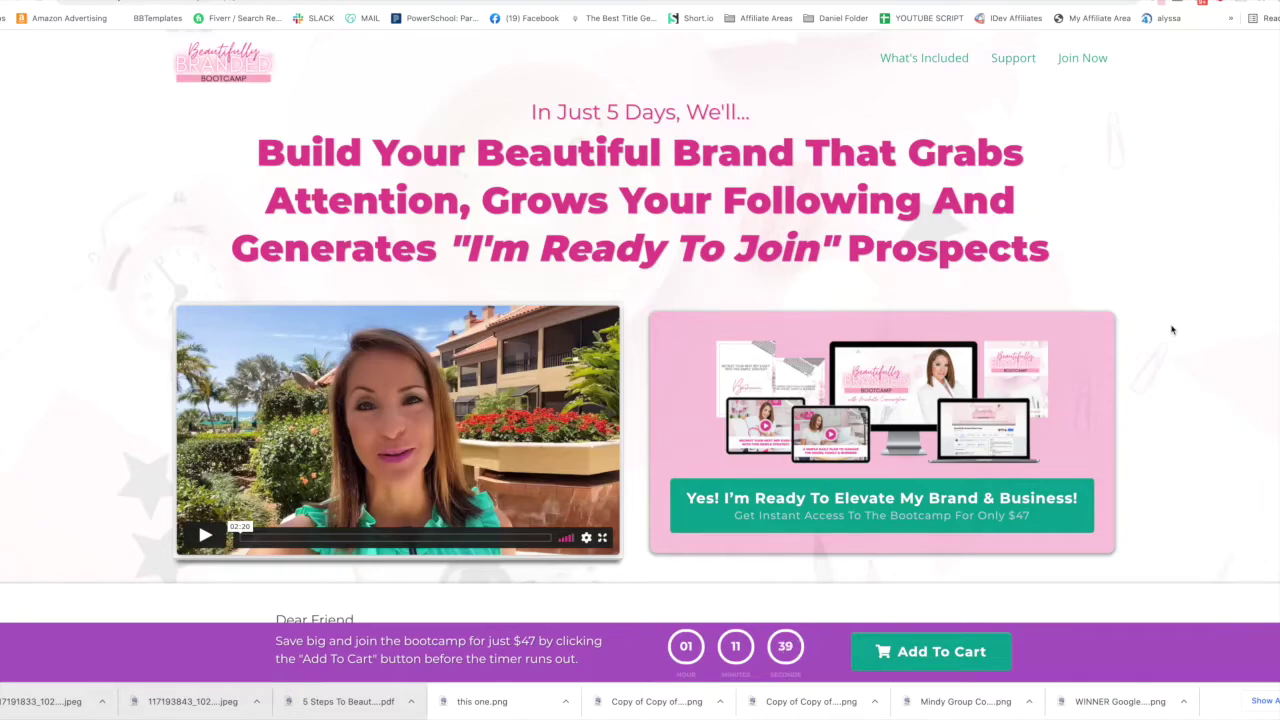
scroll(1172, 330, "down", 2)
scroll(1172, 330, "down", 1)
scroll(1172, 330, "down", 2)
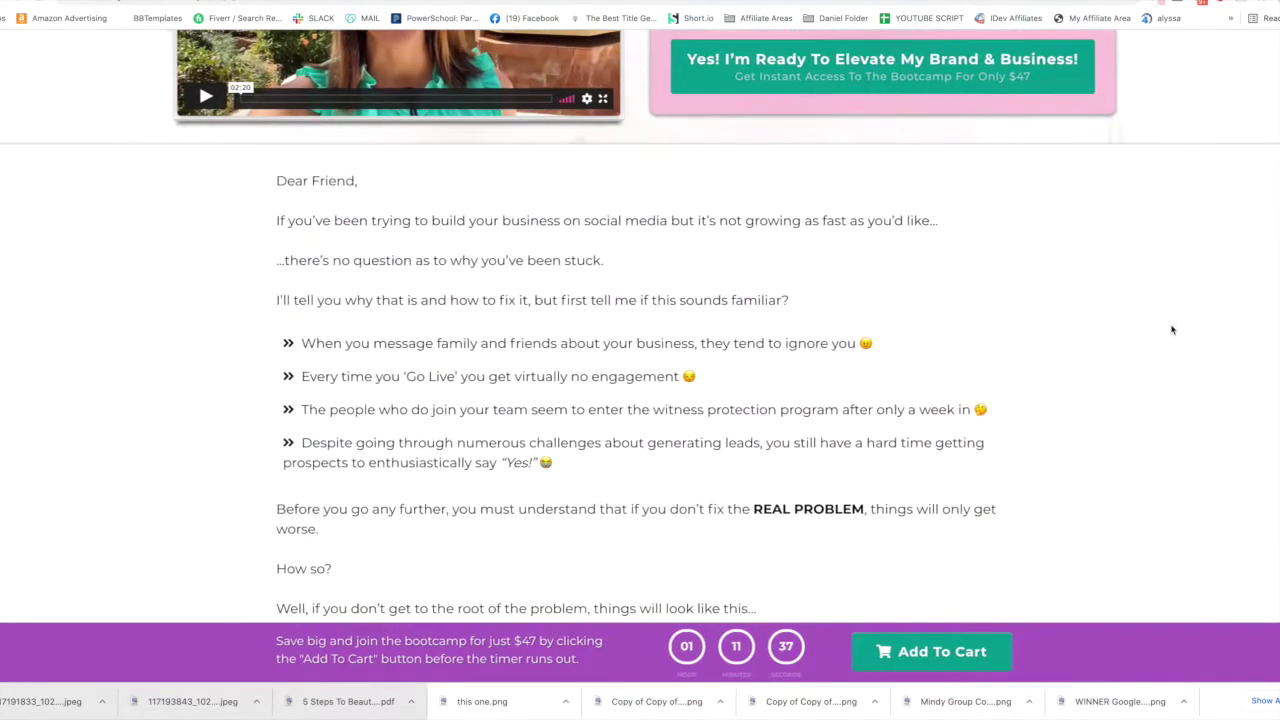
scroll(1172, 330, "down", 2)
scroll(1172, 330, "down", 6)
scroll(1172, 330, "down", 9)
scroll(1172, 330, "down", 3)
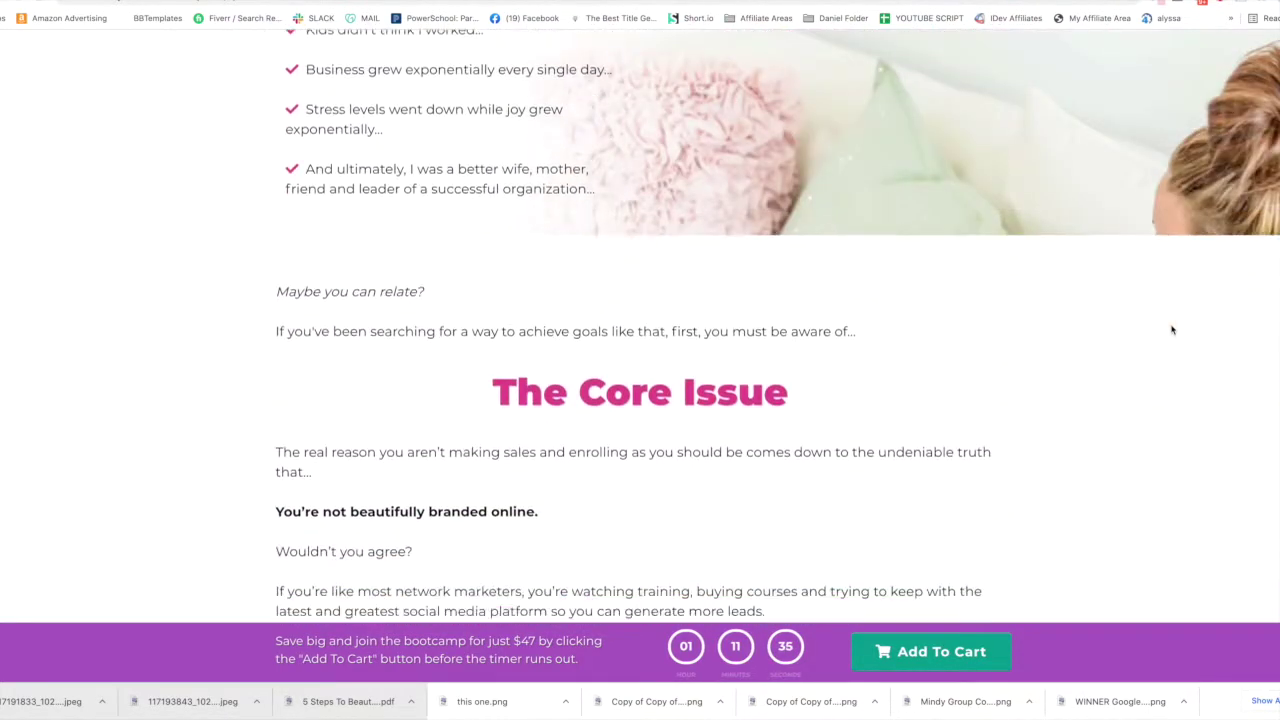
scroll(1172, 330, "up", 8)
scroll(1172, 330, "up", 5)
scroll(1126, 298, "up", 1)
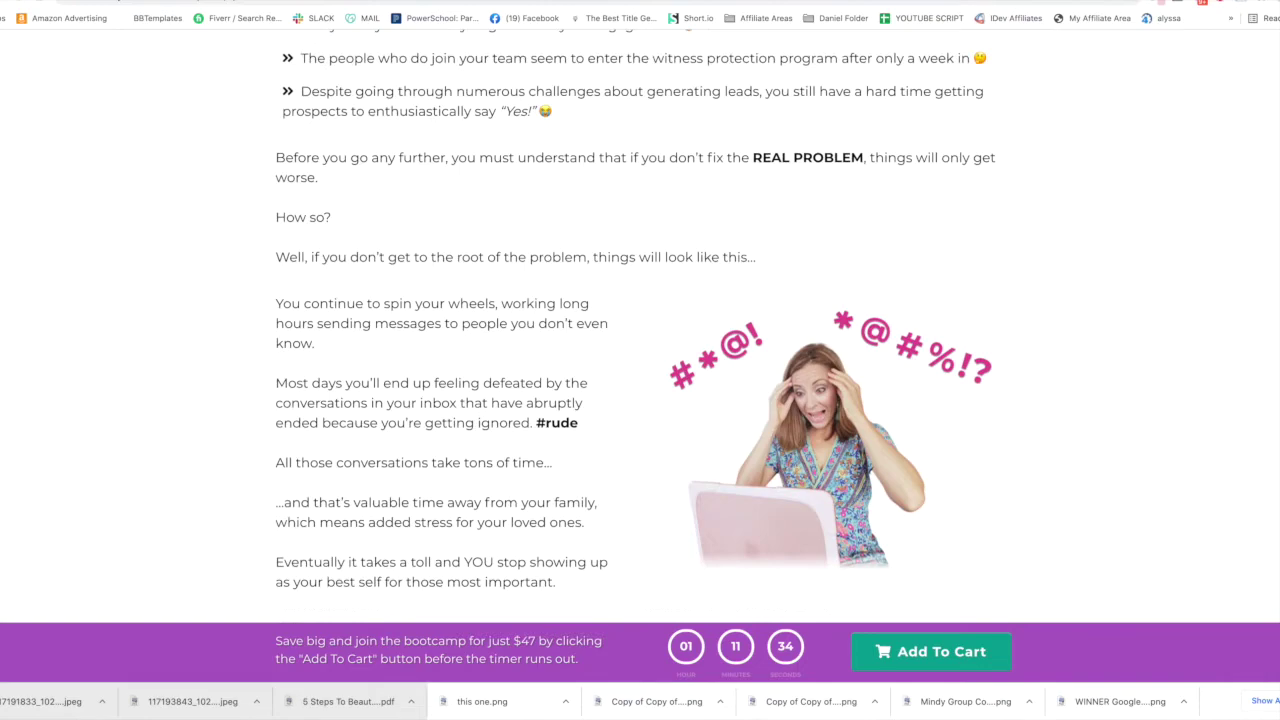